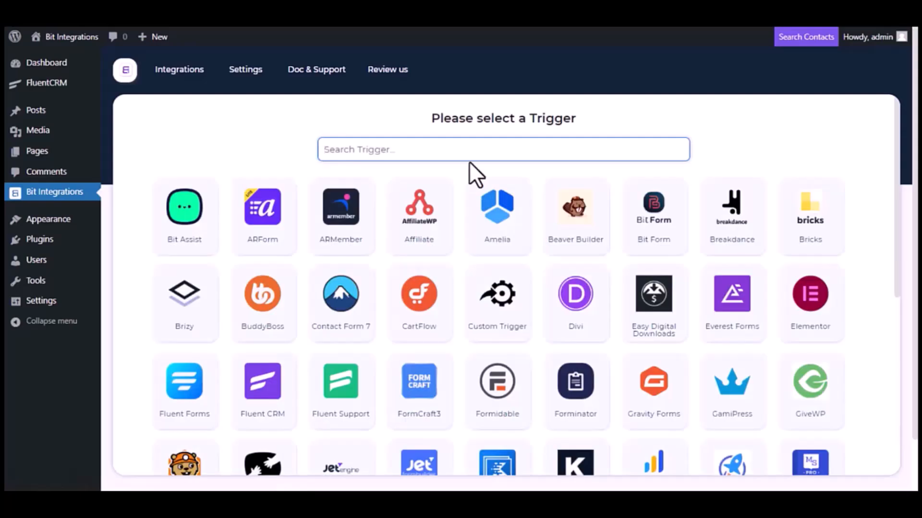
- Set Fluent CRM's 'A contact is create' event as the integration trigger
{"action": "type", "text": "Fl"}
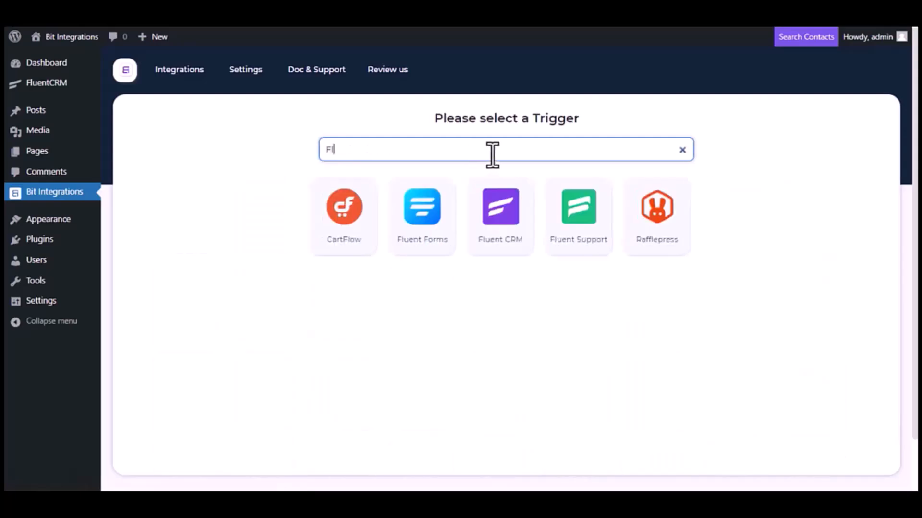
{"action": "type", "text": "uent"}
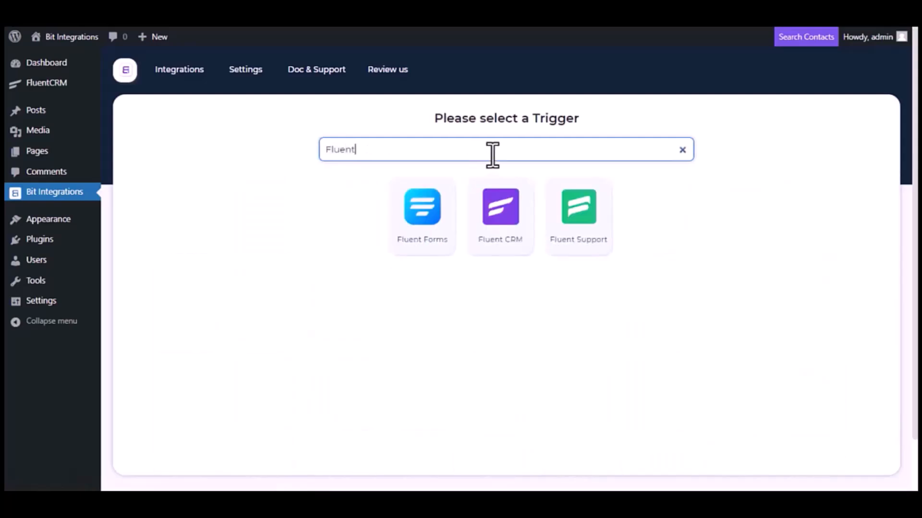
{"action": "type", "text": " CRM"}
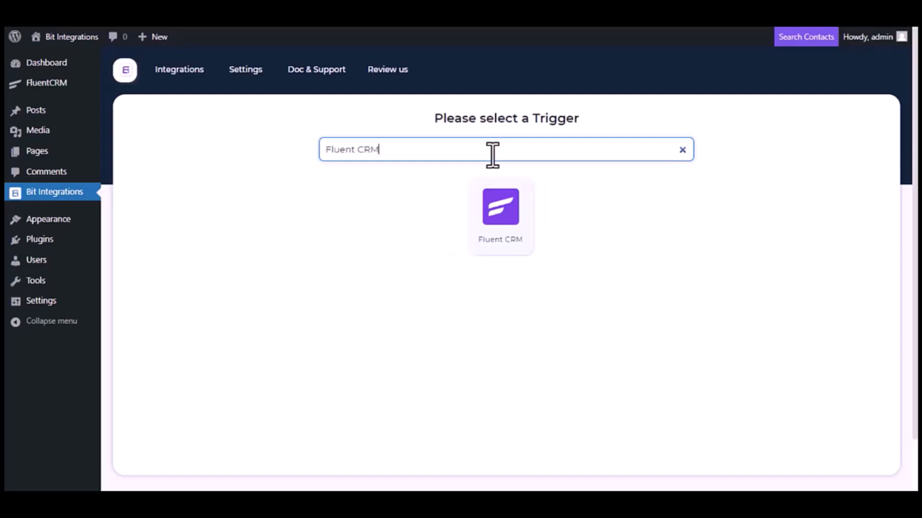
{"action": "left_click", "coordinate": [507, 224]}
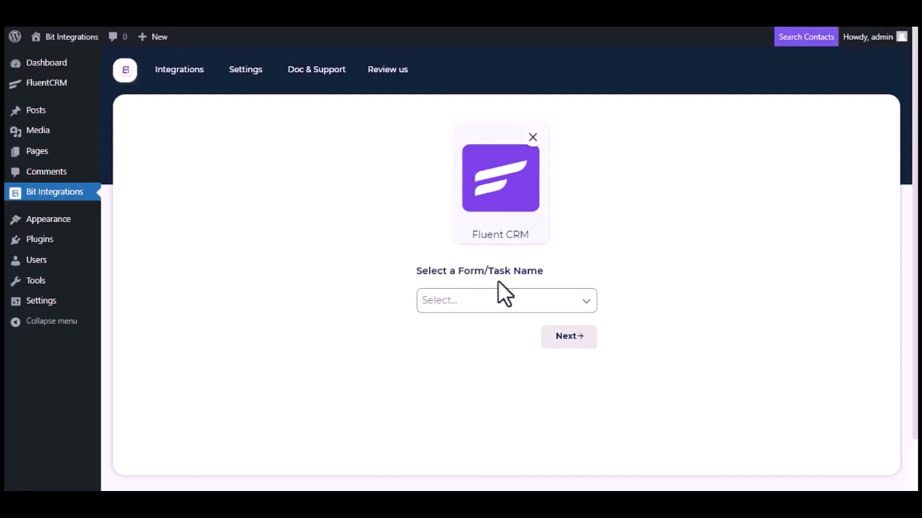
{"action": "left_click", "coordinate": [520, 303]}
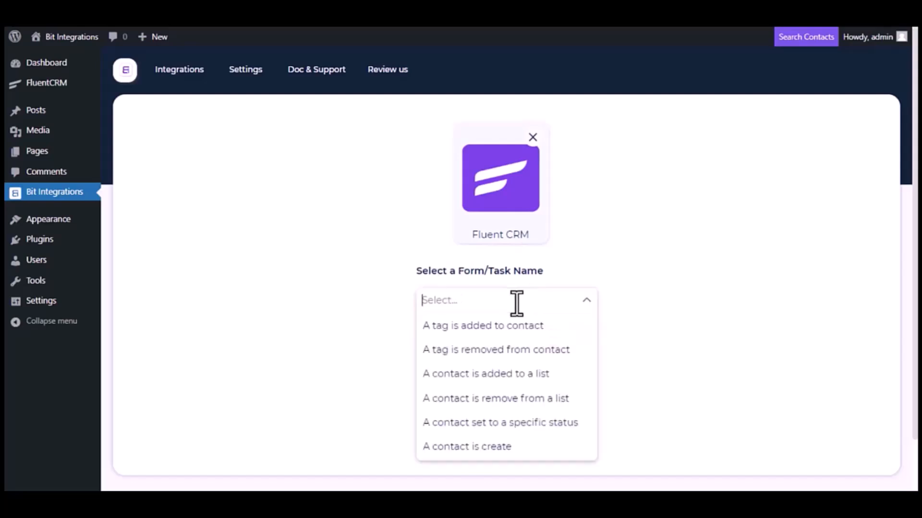
{"action": "left_click", "coordinate": [473, 448]}
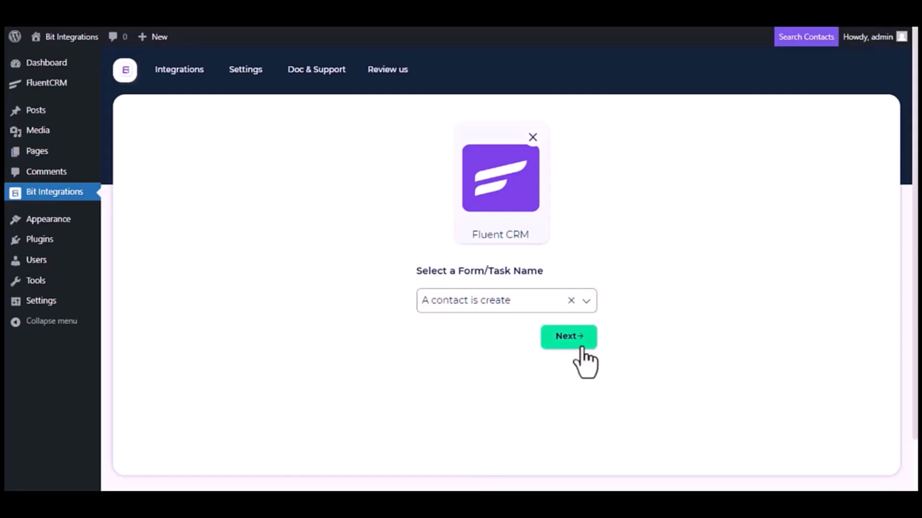
{"action": "left_click", "coordinate": [582, 351]}
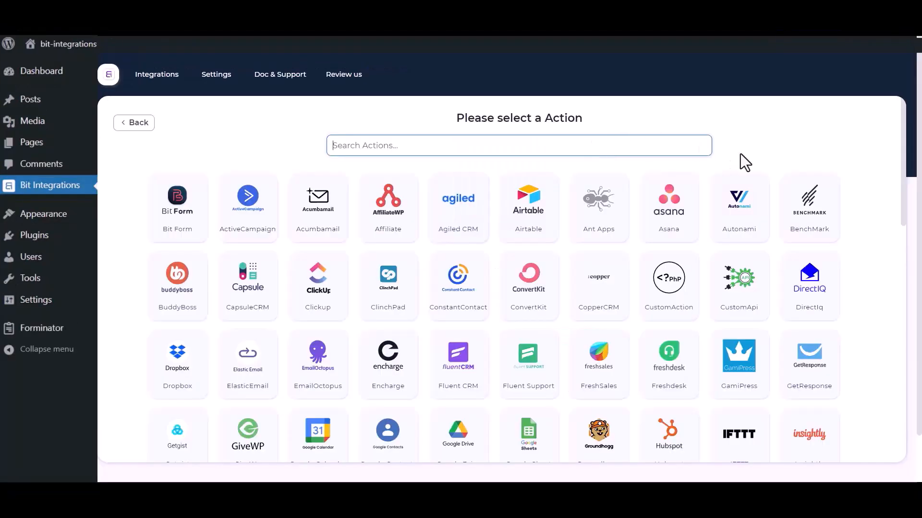
- Search 'sales' and choose Salesforce as the action
{"action": "left_click", "coordinate": [628, 147]}
{"action": "type", "text": "sales"}
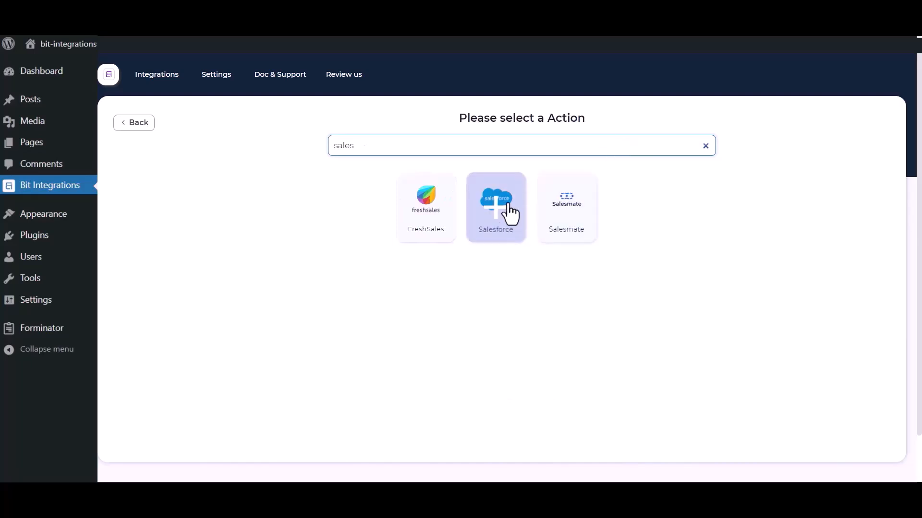
{"action": "left_click", "coordinate": [487, 224]}
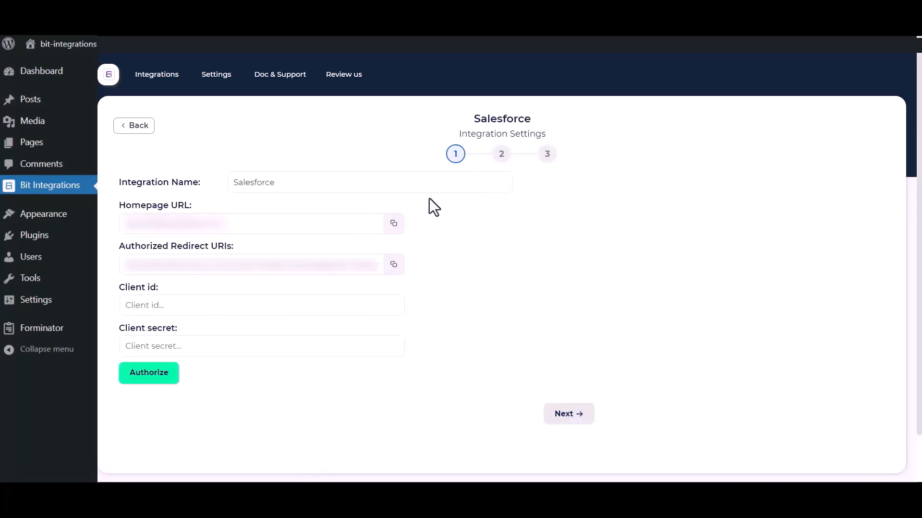
- Review the Salesforce Integration Name, Client id and Client secret fields
{"action": "left_click_drag", "start_coordinate": [299, 181], "coordinate": [226, 182]}
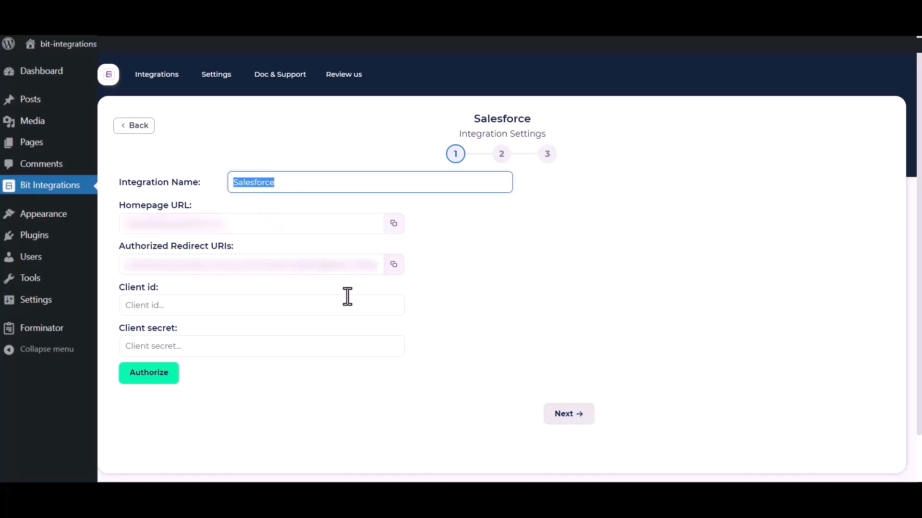
{"action": "left_click", "coordinate": [559, 335]}
{"action": "triple_click", "coordinate": [137, 291]}
{"action": "left_click_drag", "start_coordinate": [118, 326], "coordinate": [192, 328]}
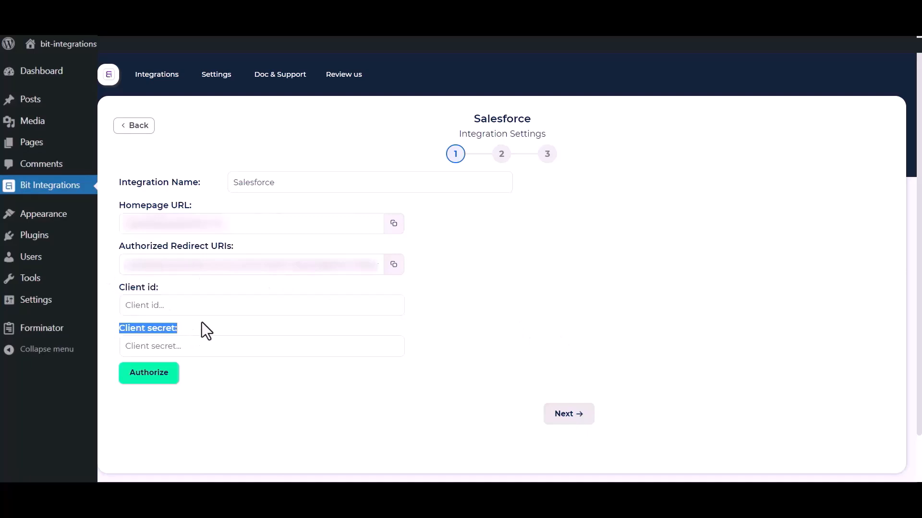
{"action": "left_click", "coordinate": [492, 317]}
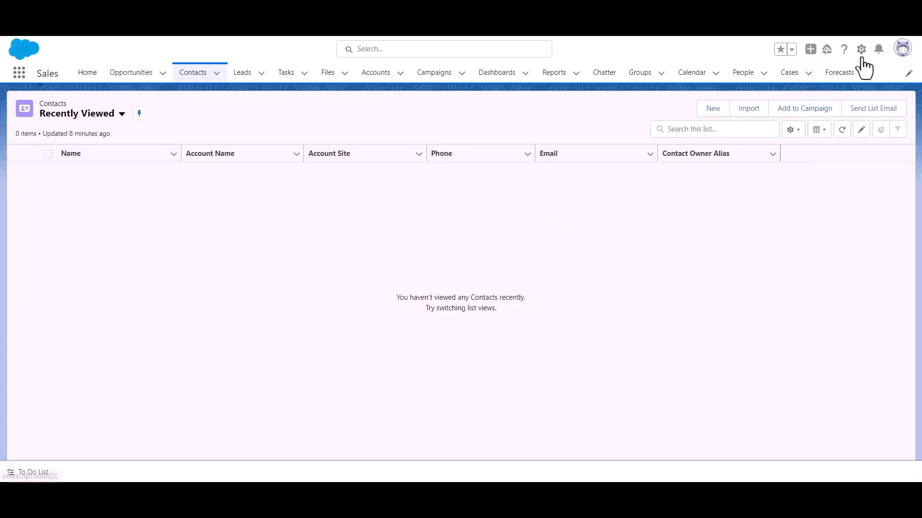
- Go to Salesforce Setup and open Platform Tools > Apps > App Manager
{"action": "left_click", "coordinate": [861, 50]}
{"action": "left_click", "coordinate": [834, 94]}
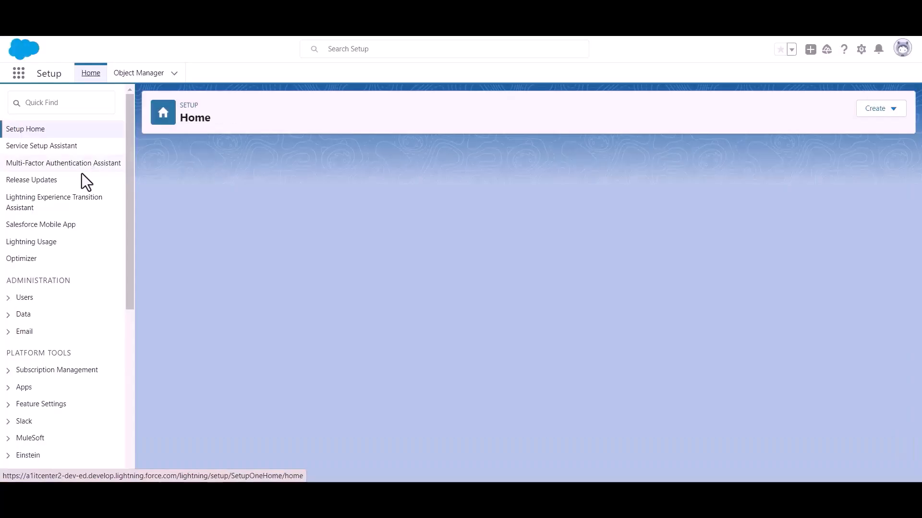
{"action": "scroll", "coordinate": [58, 207], "scroll_direction": "down", "scroll_amount": 2}
{"action": "scroll", "coordinate": [58, 206], "scroll_direction": "down", "scroll_amount": 1}
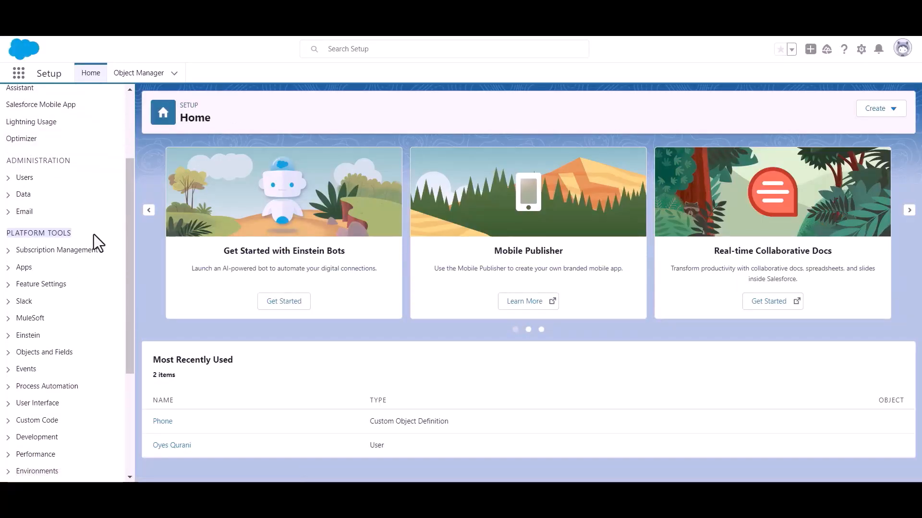
{"action": "left_click", "coordinate": [9, 268]}
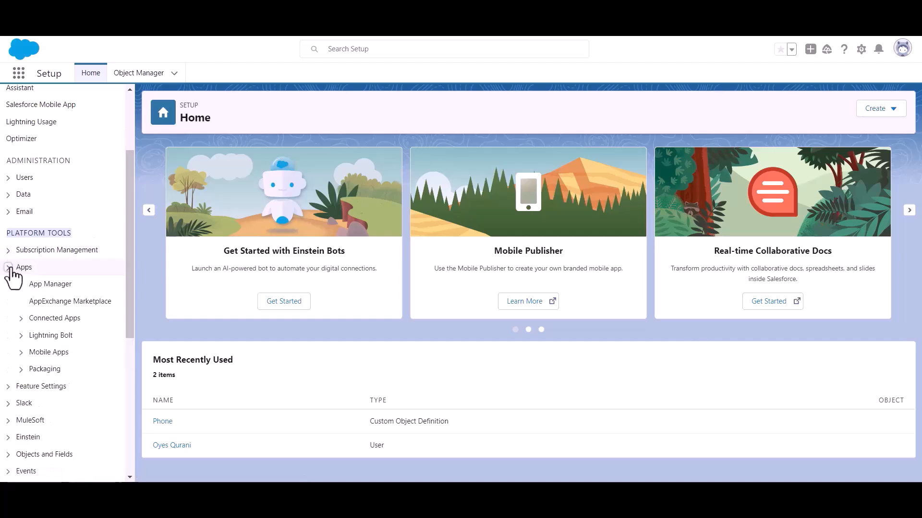
{"action": "left_click", "coordinate": [53, 285]}
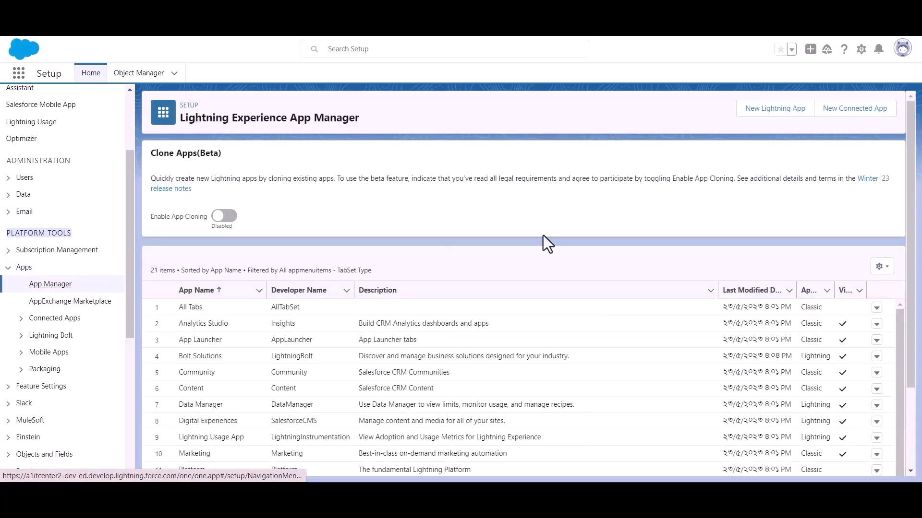
- Start a new connected app named 'Bit Apps' with the contact e-mail filled in
{"action": "left_click", "coordinate": [848, 110]}
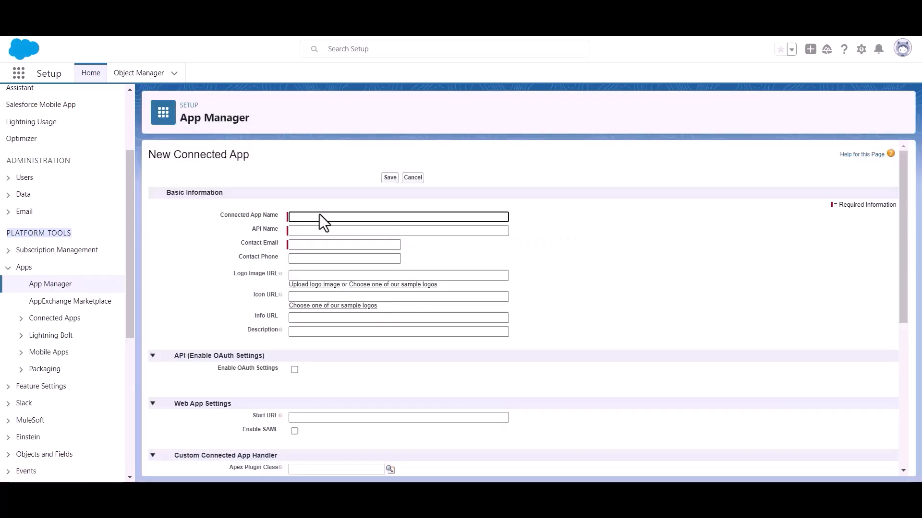
{"action": "type", "text": "Bit Apps"}
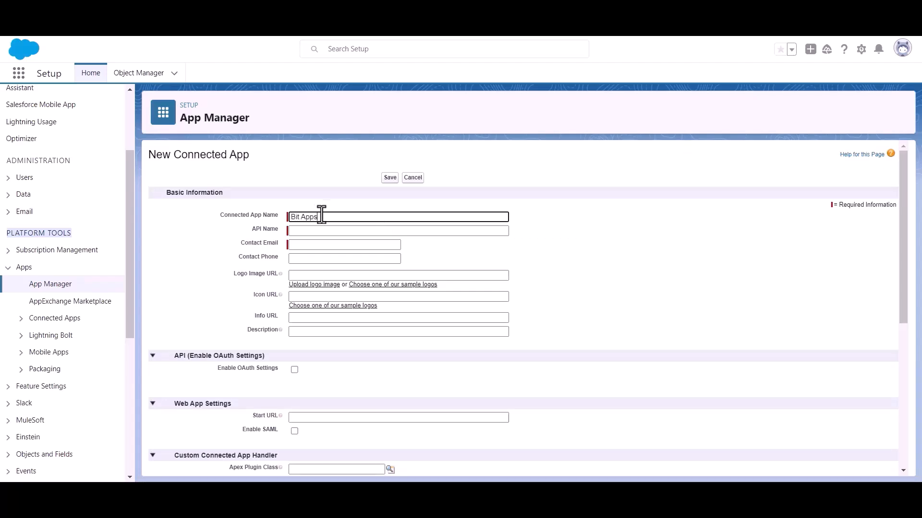
{"action": "left_click", "coordinate": [322, 244]}
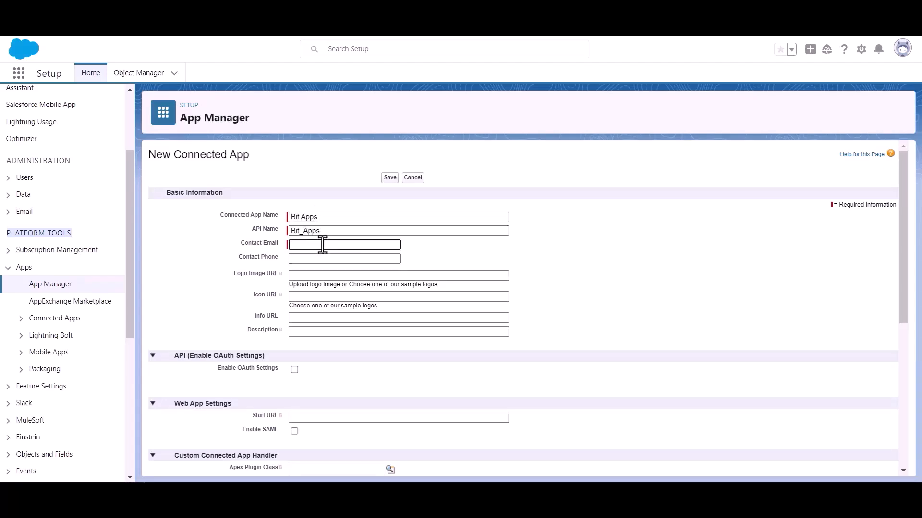
{"action": "key", "text": "ctrl+v"}
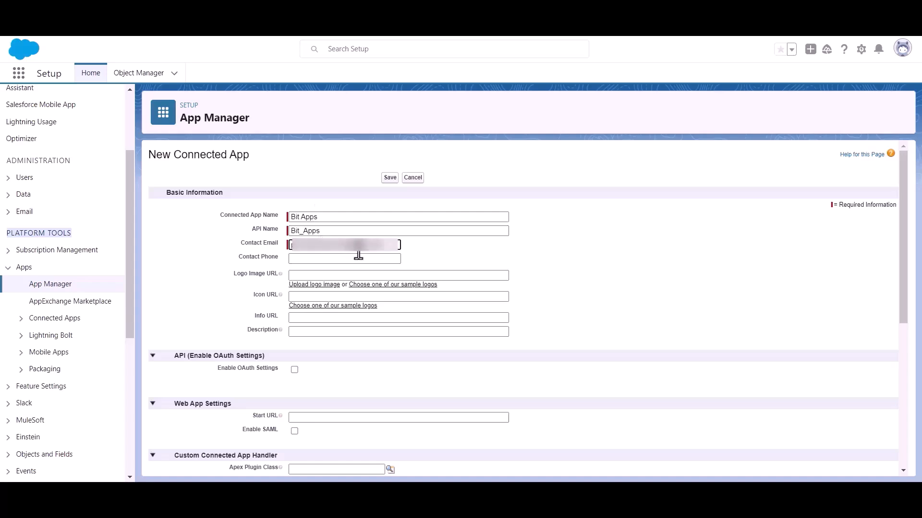
{"action": "left_click", "coordinate": [449, 249]}
- Enable OAuth Settings for the Bit Apps connected app
{"action": "scroll", "coordinate": [448, 246], "scroll_direction": "down", "scroll_amount": 1}
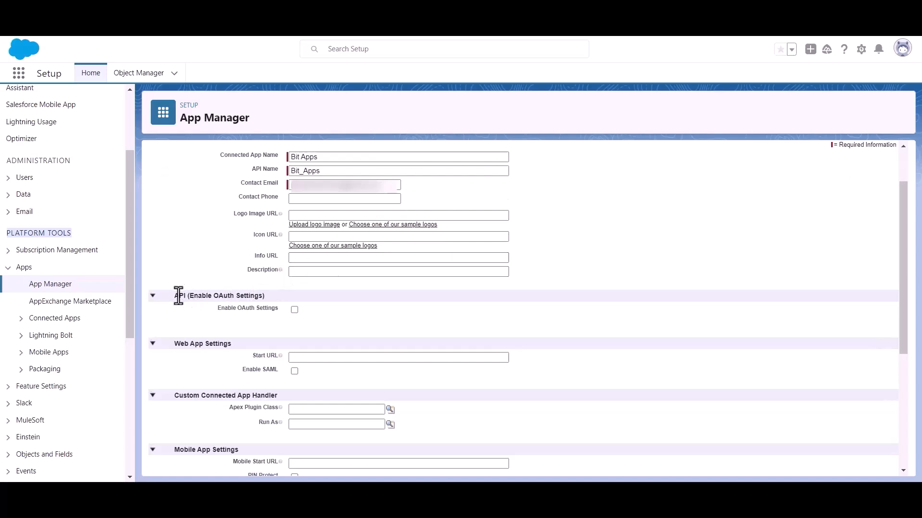
{"action": "left_click_drag", "start_coordinate": [189, 296], "coordinate": [267, 294]}
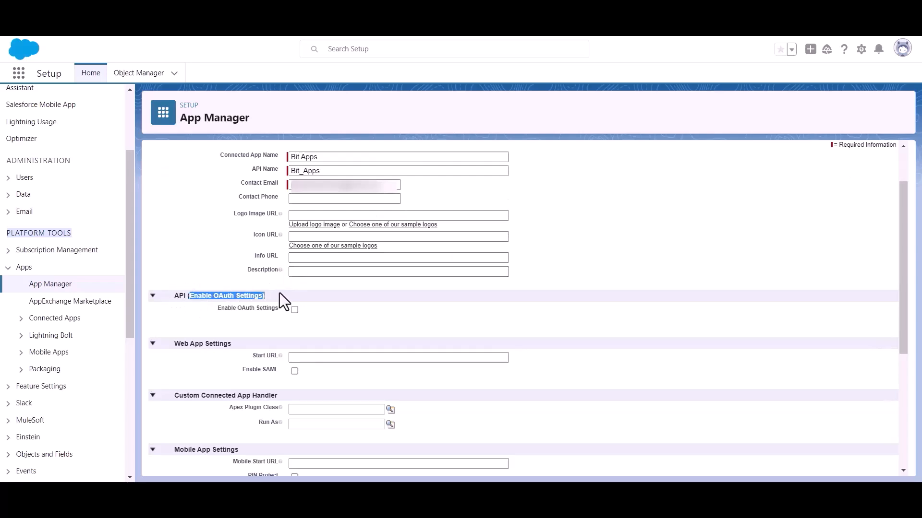
{"action": "left_click", "coordinate": [378, 328]}
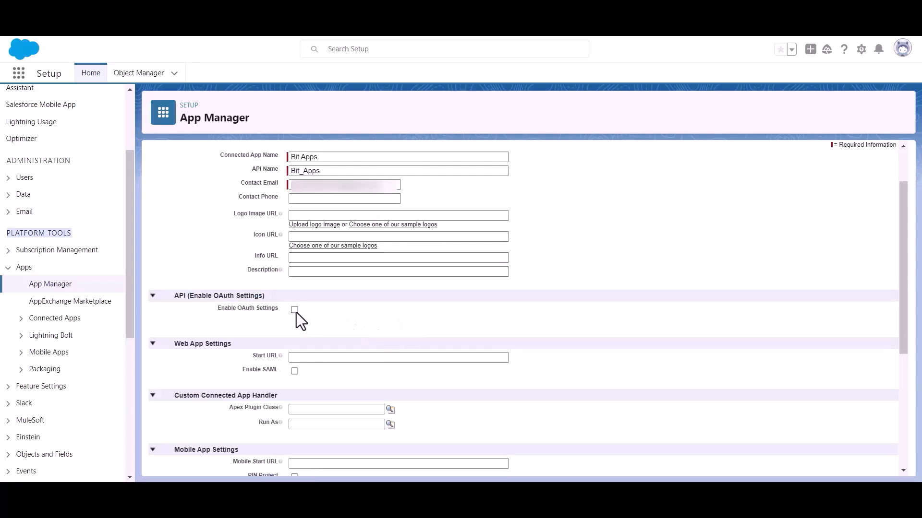
{"action": "left_click", "coordinate": [294, 310]}
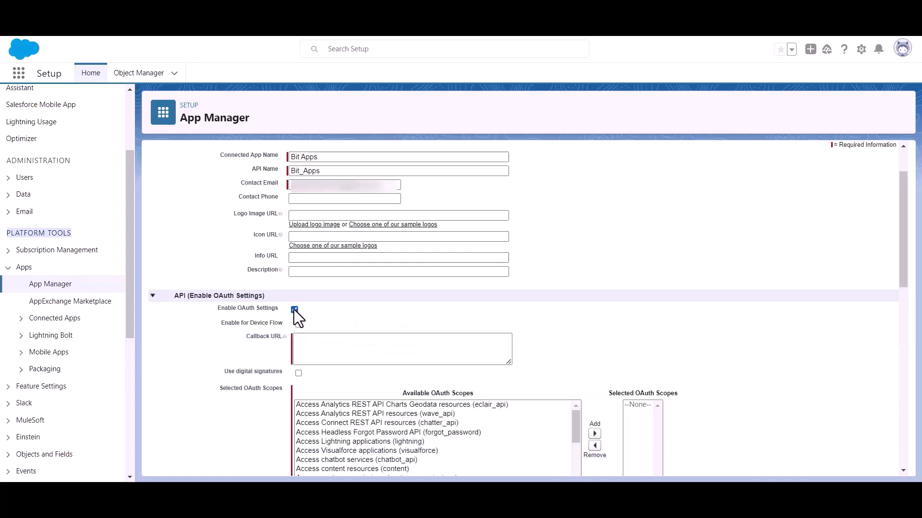
{"action": "scroll", "coordinate": [304, 313], "scroll_direction": "down", "scroll_amount": 1}
- Copy the Authorized Redirect URI from Bit Integrations for the callback URL
{"action": "left_click", "coordinate": [322, 283]}
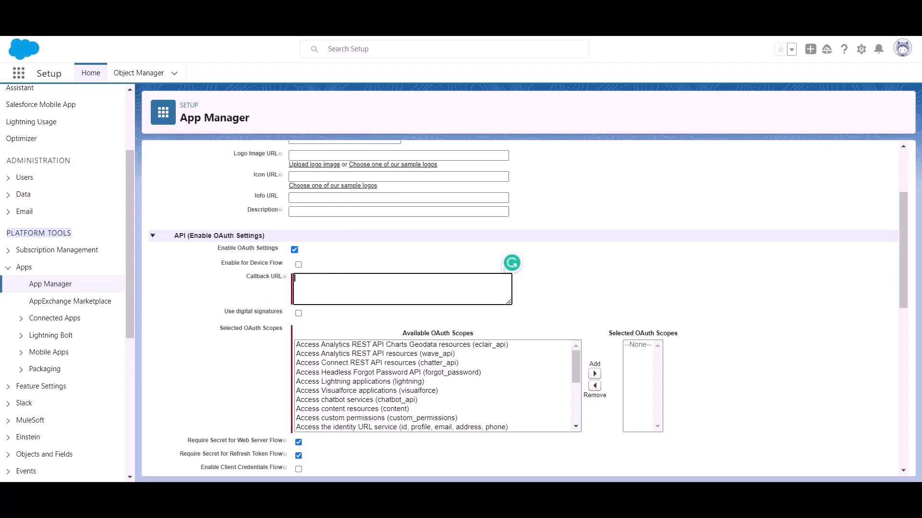
{"action": "left_click", "coordinate": [163, 9]}
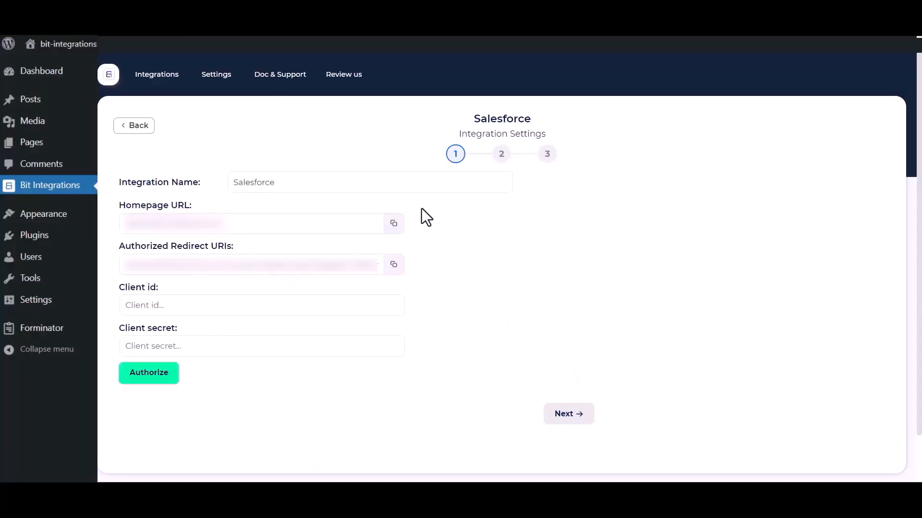
{"action": "left_click", "coordinate": [394, 264]}
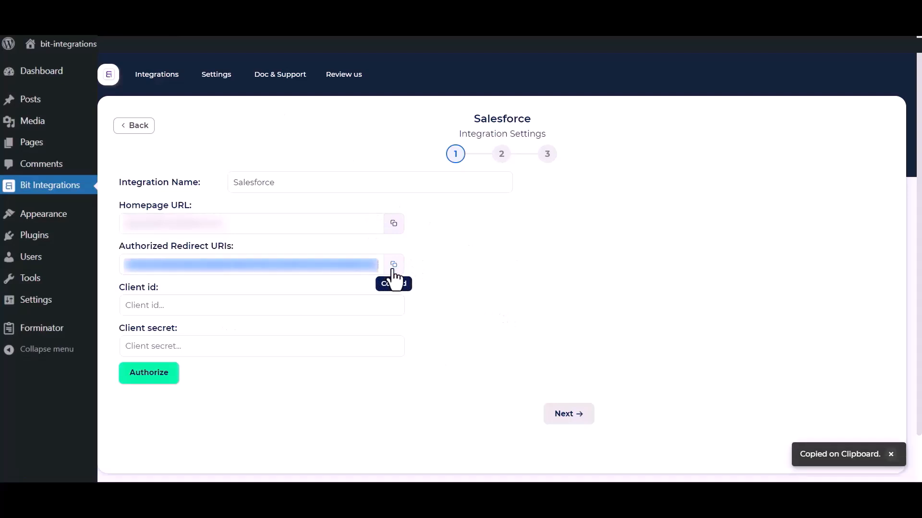
{"action": "left_click", "coordinate": [338, 10]}
- Paste the Bit Integrations redirect URI into the Callback URL field
{"action": "left_click", "coordinate": [315, 281]}
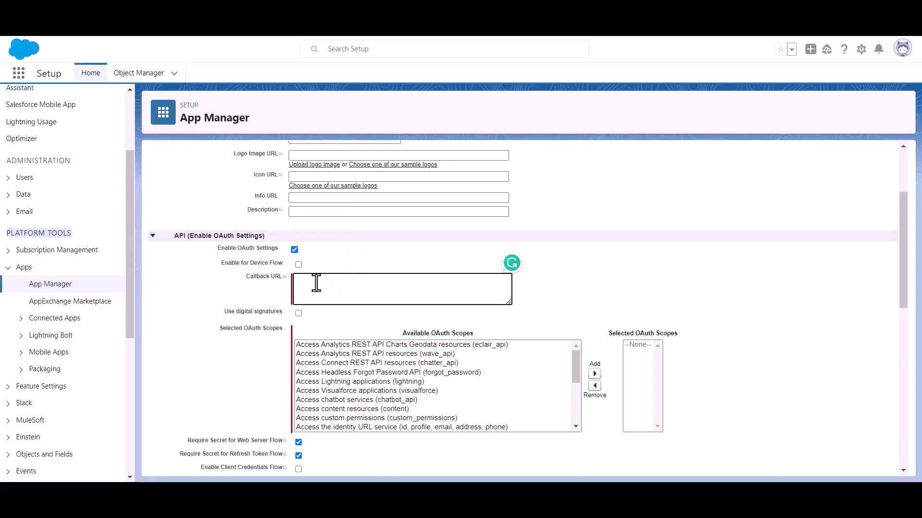
{"action": "key", "text": "ctrl+v"}
{"action": "left_click", "coordinate": [224, 332]}
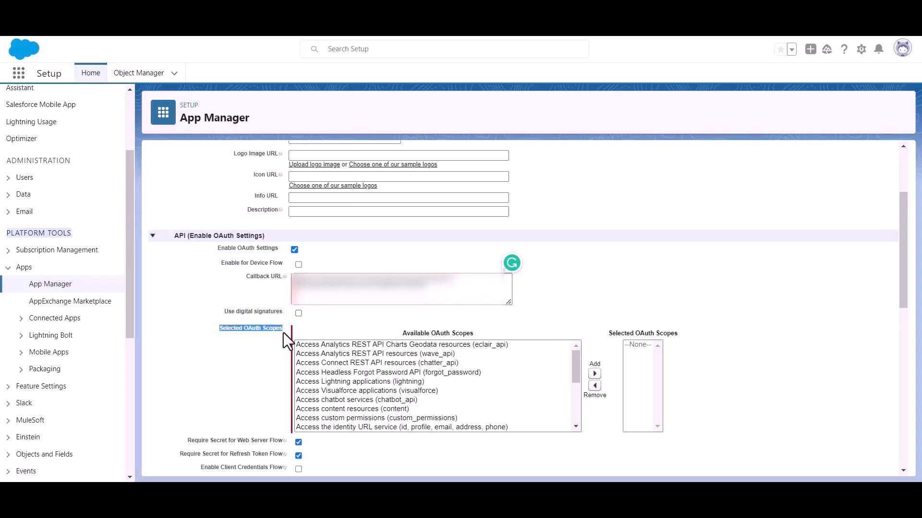
{"action": "scroll", "coordinate": [412, 396], "scroll_direction": "down", "scroll_amount": 4}
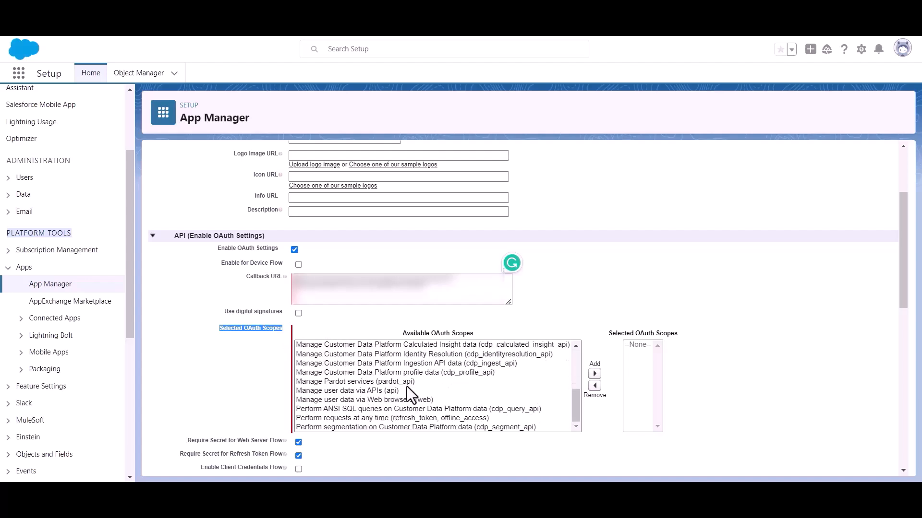
{"action": "scroll", "coordinate": [407, 387], "scroll_direction": "up", "scroll_amount": 2}
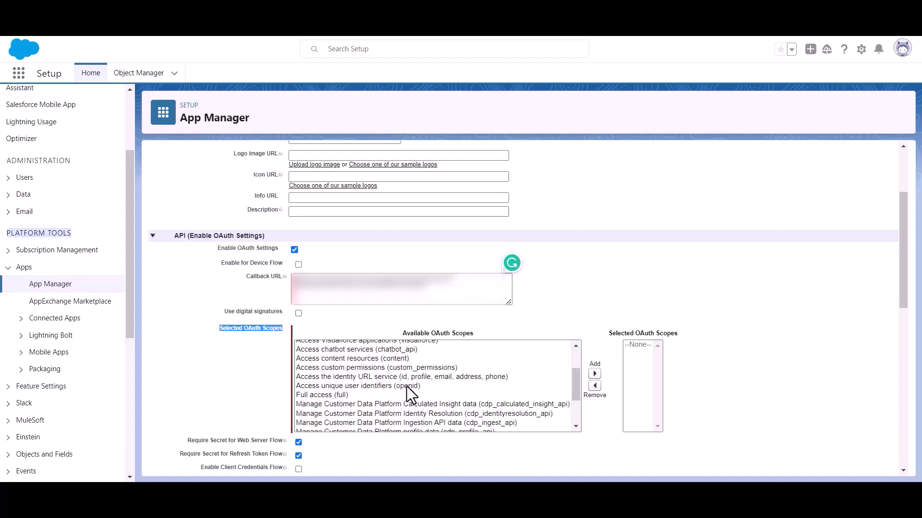
- Add the Full access (full) OAuth scope to the selected scopes
{"action": "left_click", "coordinate": [309, 394]}
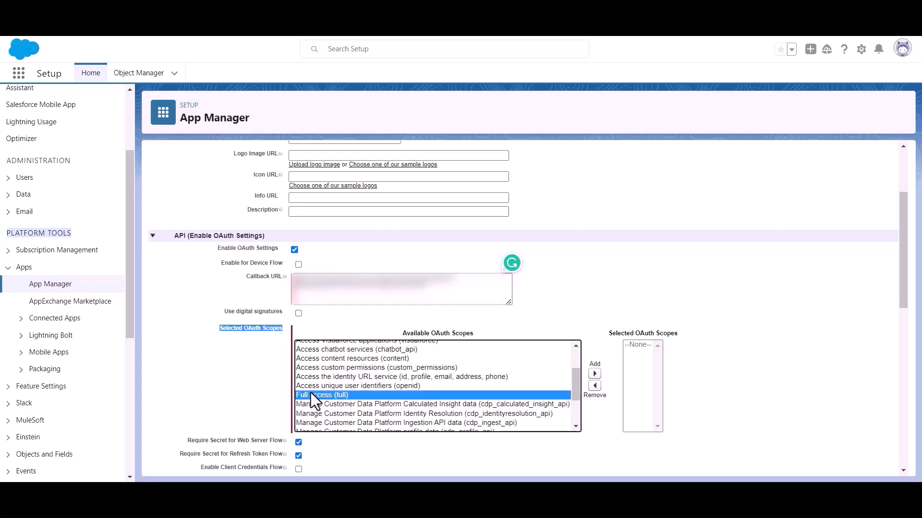
{"action": "left_click", "coordinate": [594, 373]}
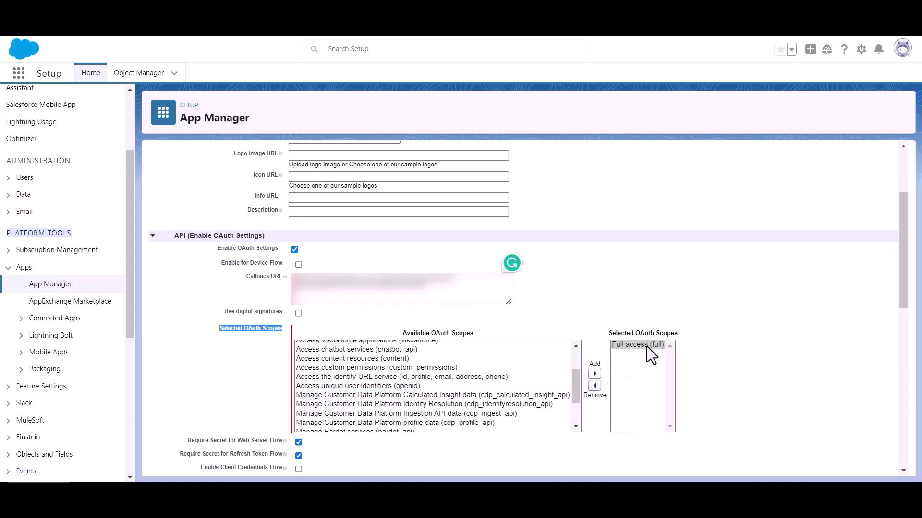
{"action": "scroll", "coordinate": [459, 346], "scroll_direction": "down", "scroll_amount": 2}
{"action": "scroll", "coordinate": [313, 354], "scroll_direction": "down", "scroll_amount": 10}
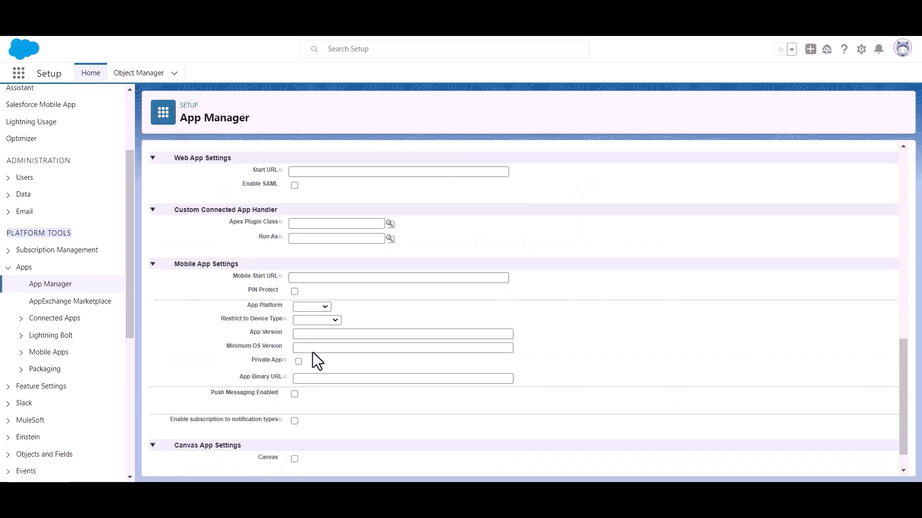
- Save the Bit Apps connected app and review its details page
{"action": "left_click", "coordinate": [390, 451]}
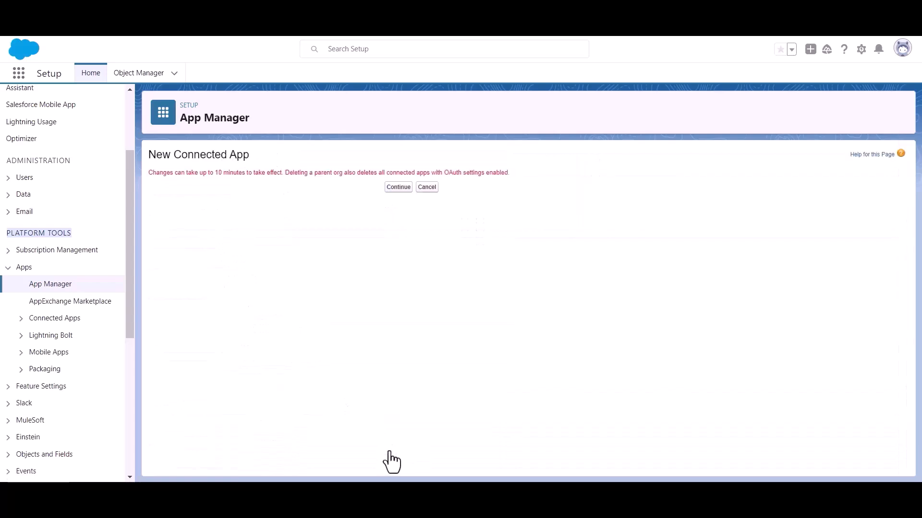
{"action": "left_click", "coordinate": [390, 188]}
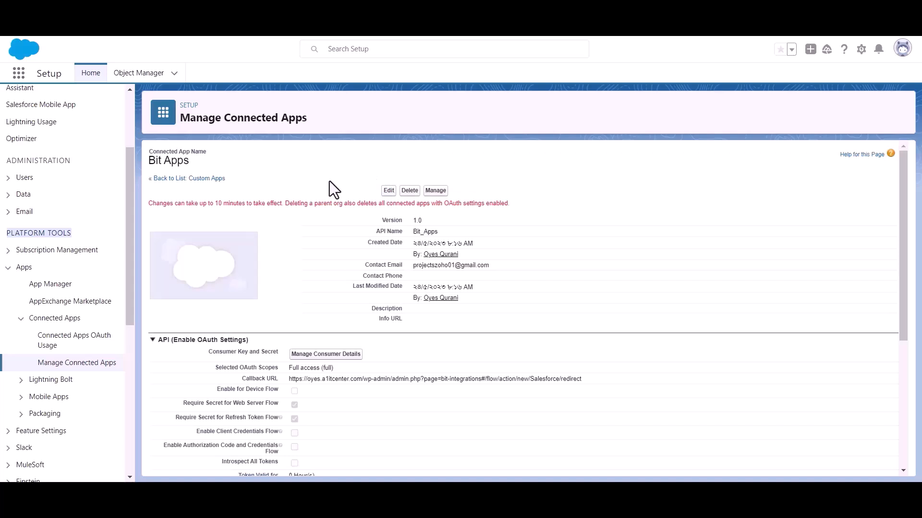
{"action": "triple_click", "coordinate": [236, 207]}
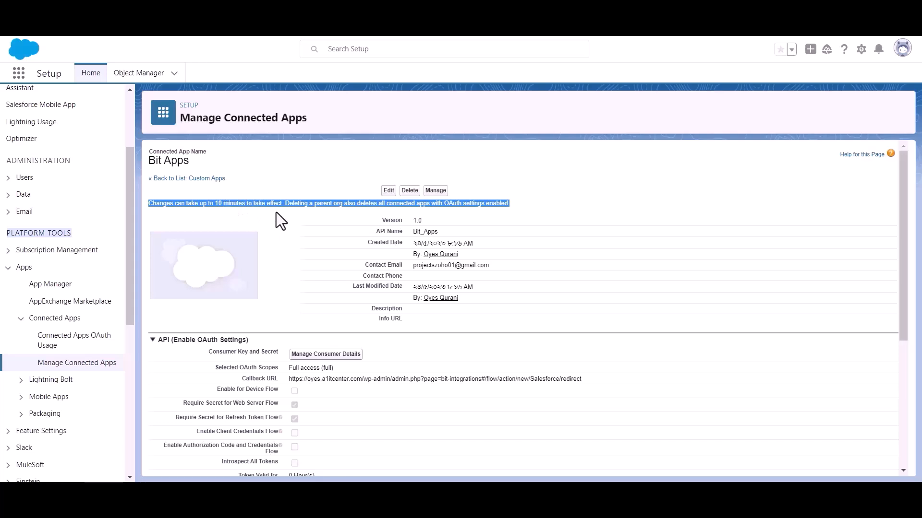
{"action": "left_click", "coordinate": [292, 211]}
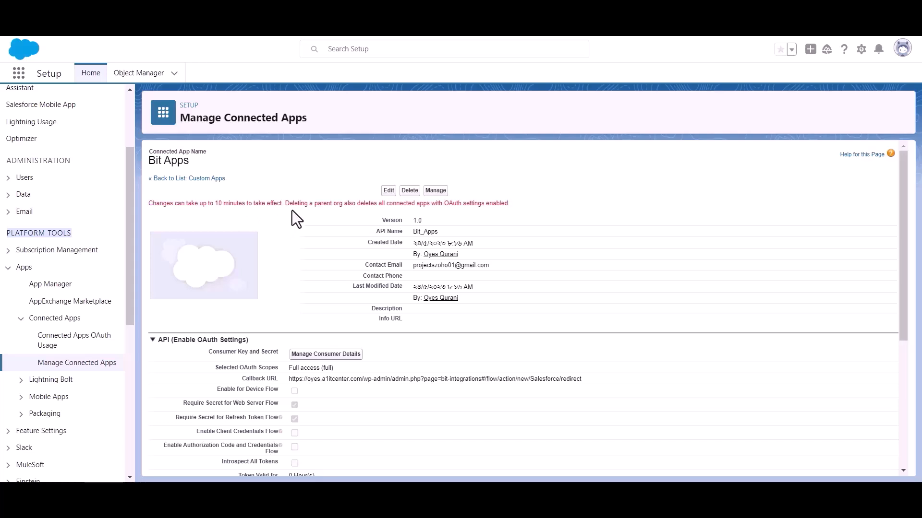
{"action": "scroll", "coordinate": [292, 211], "scroll_direction": "down", "scroll_amount": 1}
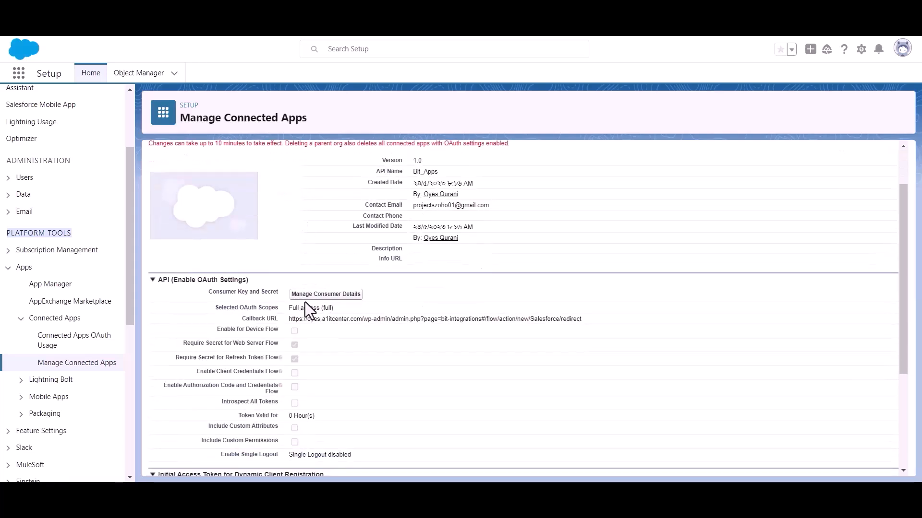
- Open Manage Consumer Details and pass identity verification with the emailed code
{"action": "left_click", "coordinate": [324, 297]}
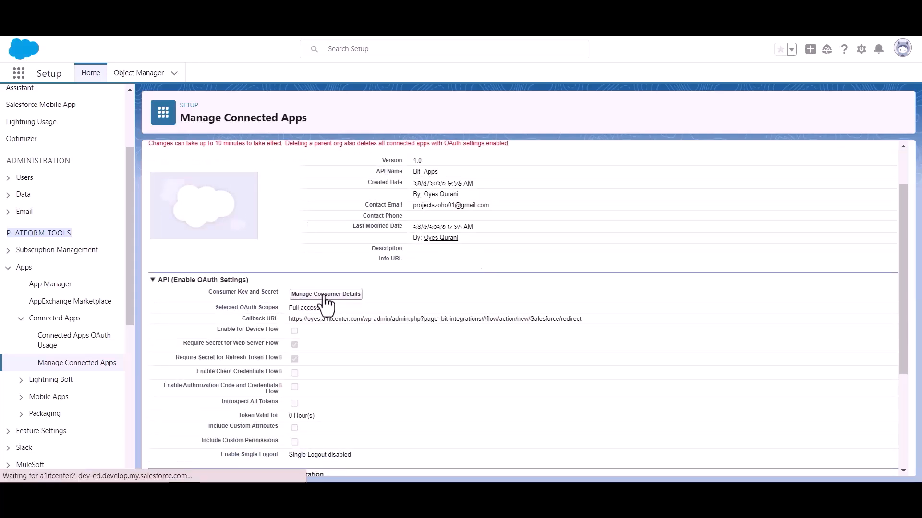
{"action": "left_click", "coordinate": [438, 351]}
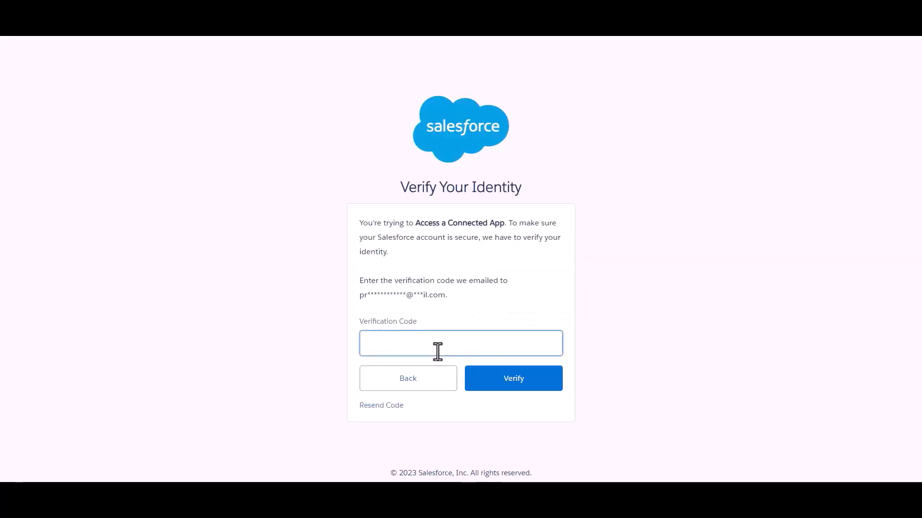
{"action": "left_click", "coordinate": [479, 301]}
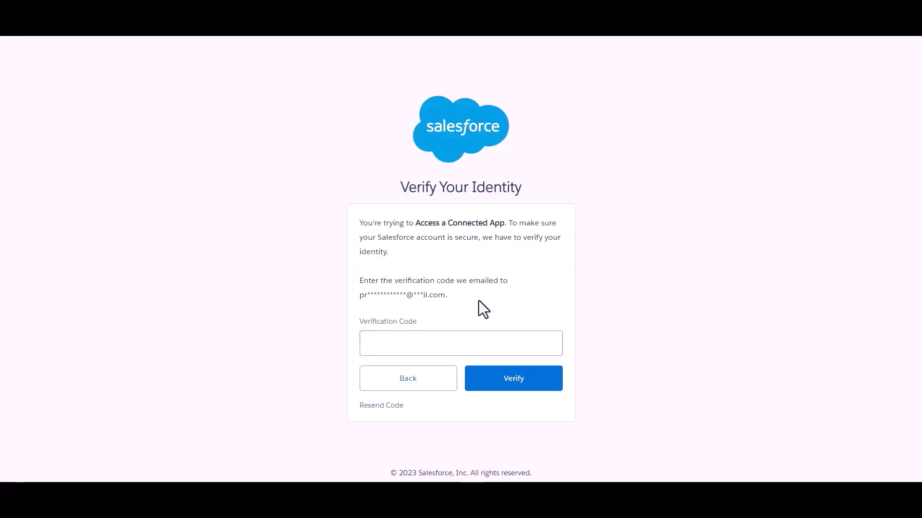
{"action": "left_click", "coordinate": [475, 341]}
{"action": "key", "text": "ctrl+v"}
{"action": "left_click", "coordinate": [507, 298]}
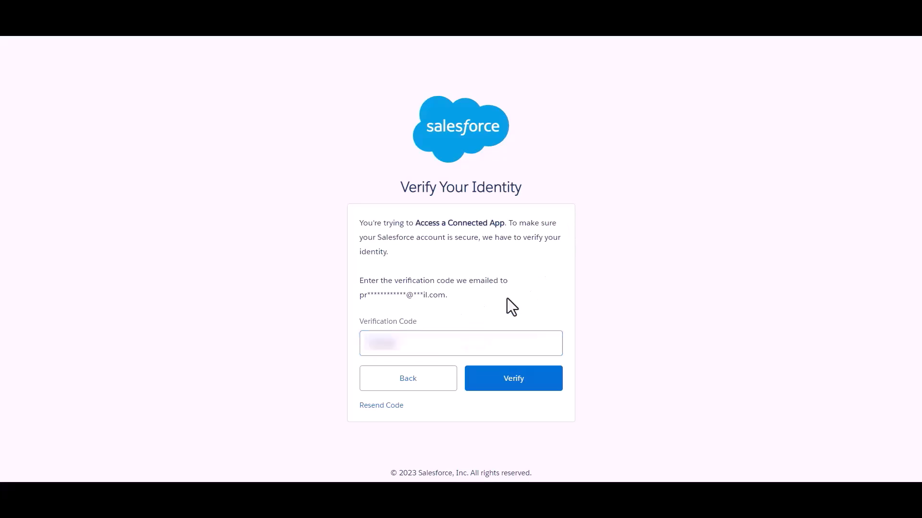
{"action": "left_click", "coordinate": [513, 379]}
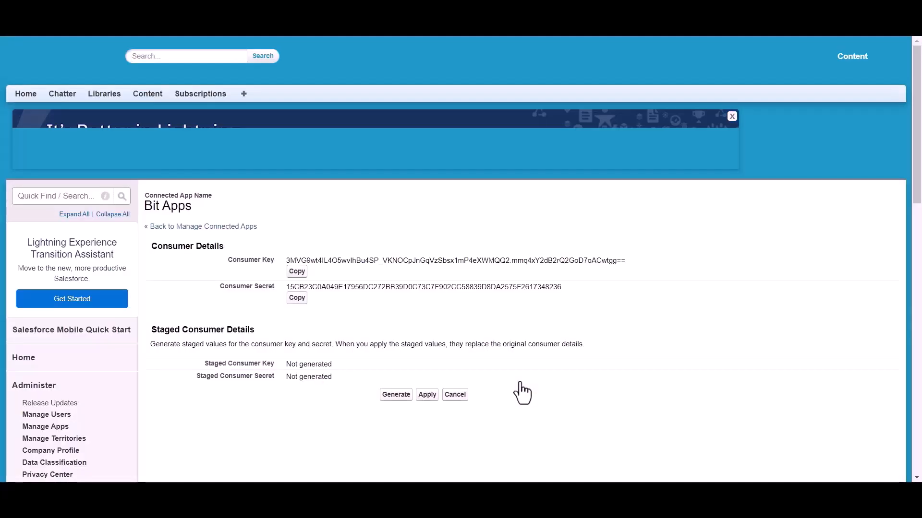
- Review the Bit Apps Consumer Key and Consumer Secret
{"action": "scroll", "coordinate": [428, 237], "scroll_direction": "down", "scroll_amount": 2}
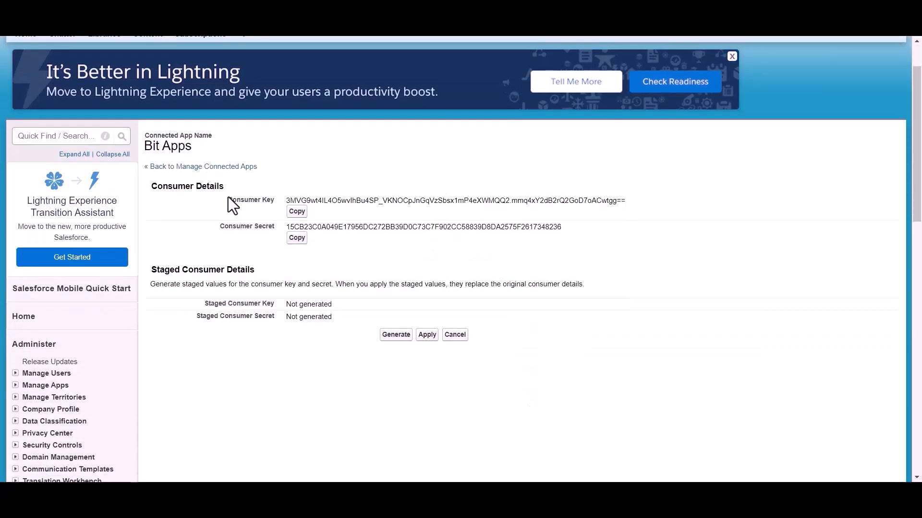
{"action": "left_click", "coordinate": [215, 228]}
{"action": "left_click", "coordinate": [328, 251]}
{"action": "scroll", "coordinate": [328, 252], "scroll_direction": "up", "scroll_amount": 1}
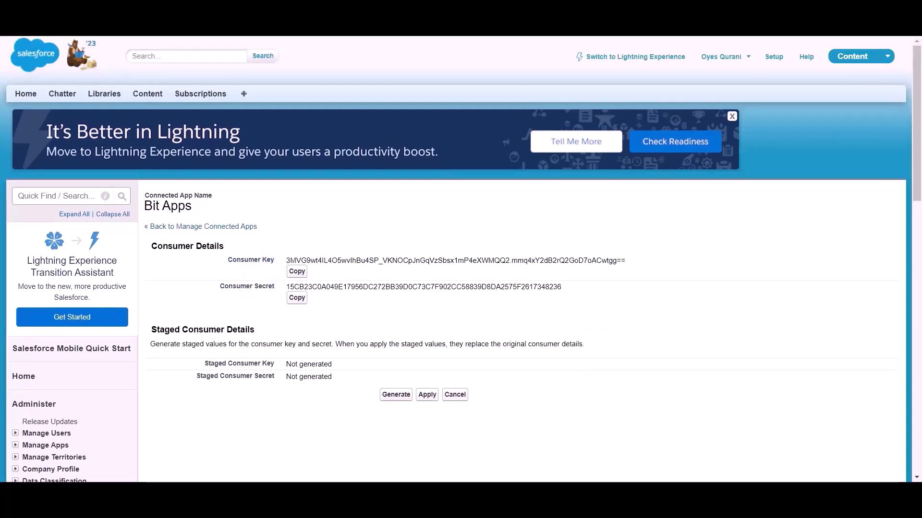
{"action": "left_click", "coordinate": [263, 19]}
- Fill Client id and Client secret with the Salesforce consumer key and secret
{"action": "left_click", "coordinate": [198, 305]}
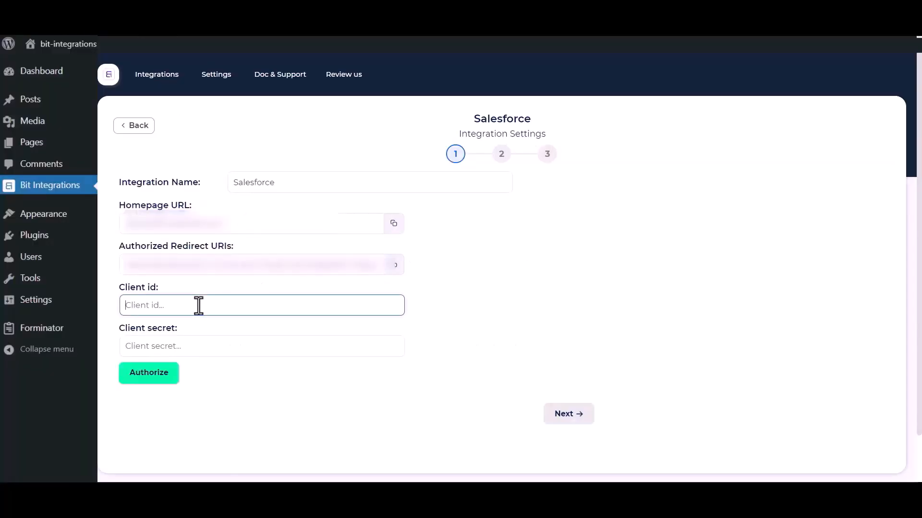
{"action": "key", "text": "ctrl+v"}
{"action": "left_click", "coordinate": [354, 20]}
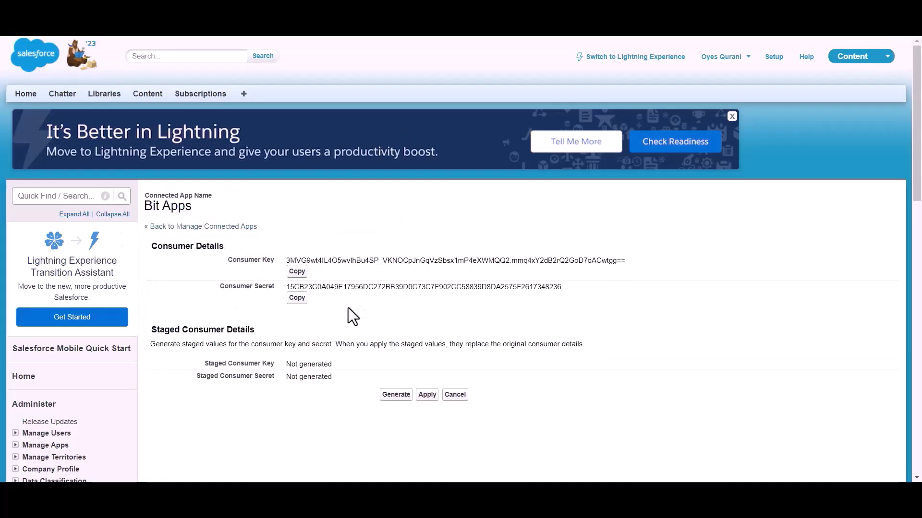
{"action": "left_click", "coordinate": [297, 301]}
{"action": "left_click", "coordinate": [218, 20]}
{"action": "left_click", "coordinate": [261, 344]}
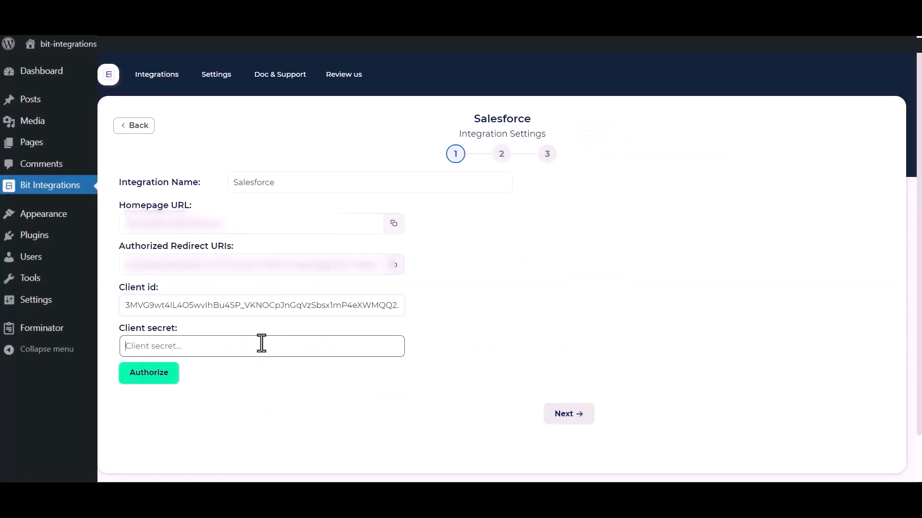
{"action": "key", "text": "ctrl+v"}
{"action": "left_click", "coordinate": [258, 409]}
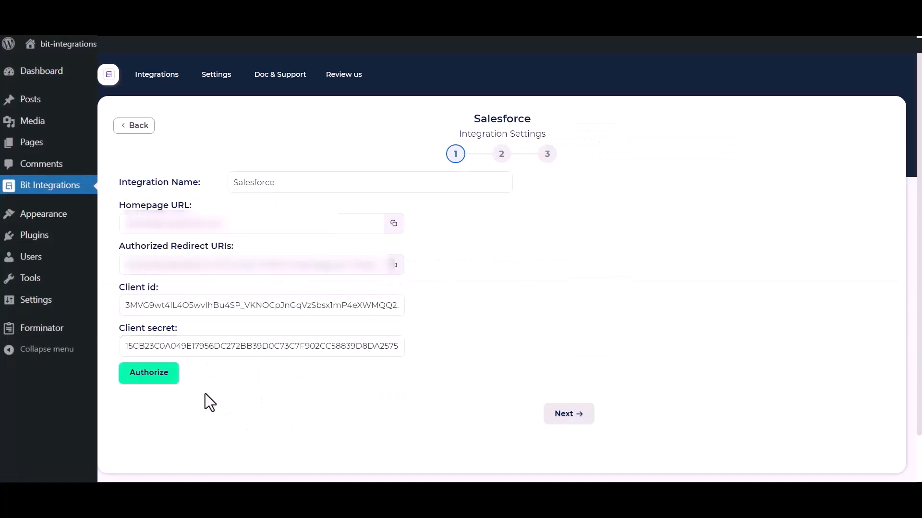
- Authorize the connection and allow Bit Integrations access to Salesforce
{"action": "left_click", "coordinate": [139, 381]}
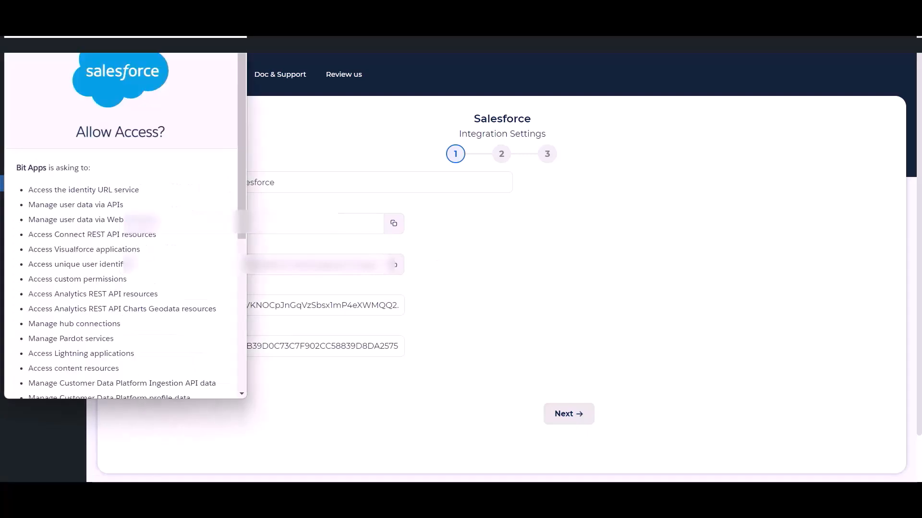
{"action": "scroll", "coordinate": [143, 238], "scroll_direction": "down", "scroll_amount": 5}
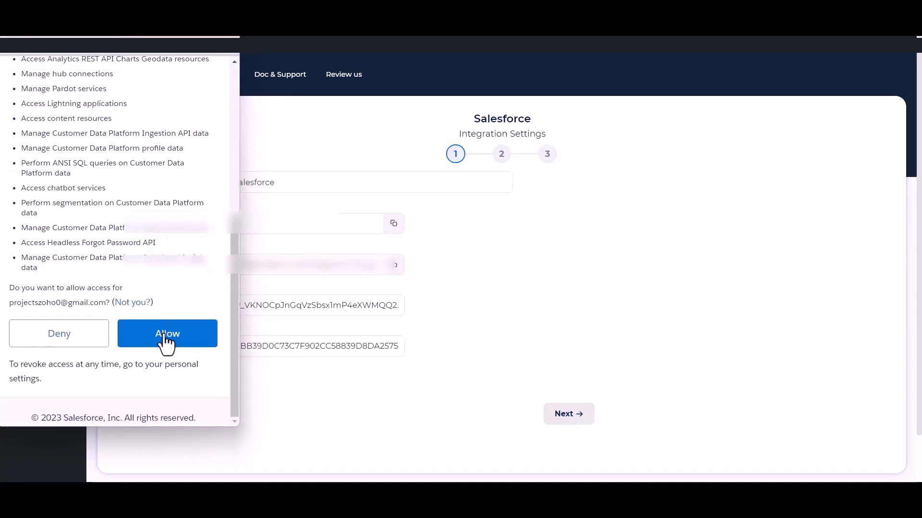
{"action": "left_click", "coordinate": [168, 338]}
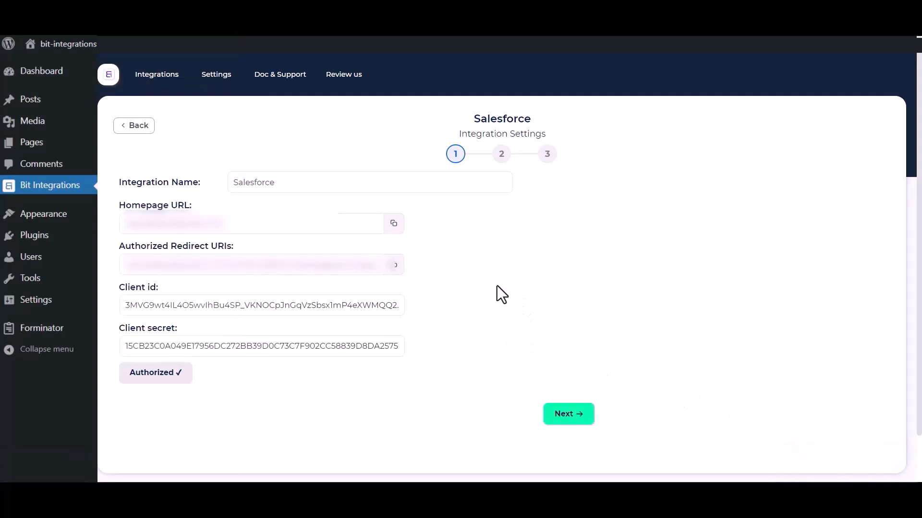
- Choose Create lead and map Name to Last Name and Email to Email
{"action": "left_click", "coordinate": [571, 416]}
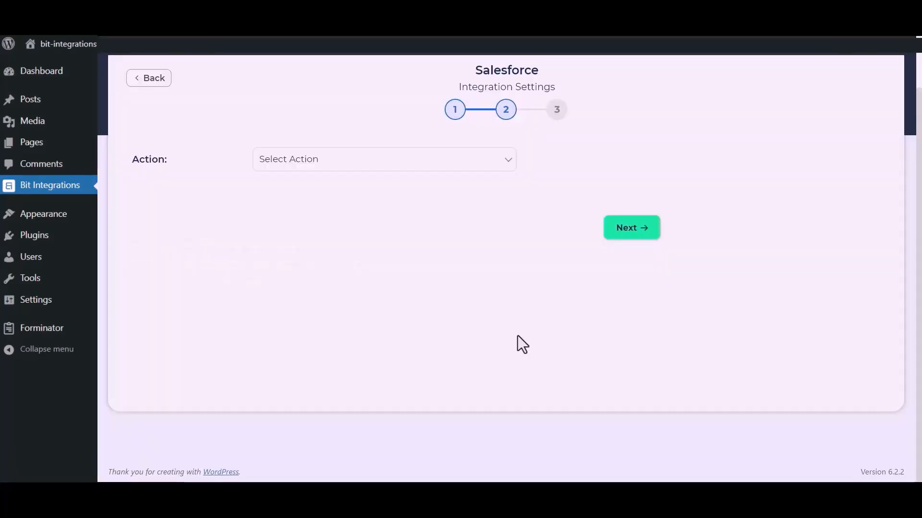
{"action": "left_click", "coordinate": [460, 166]}
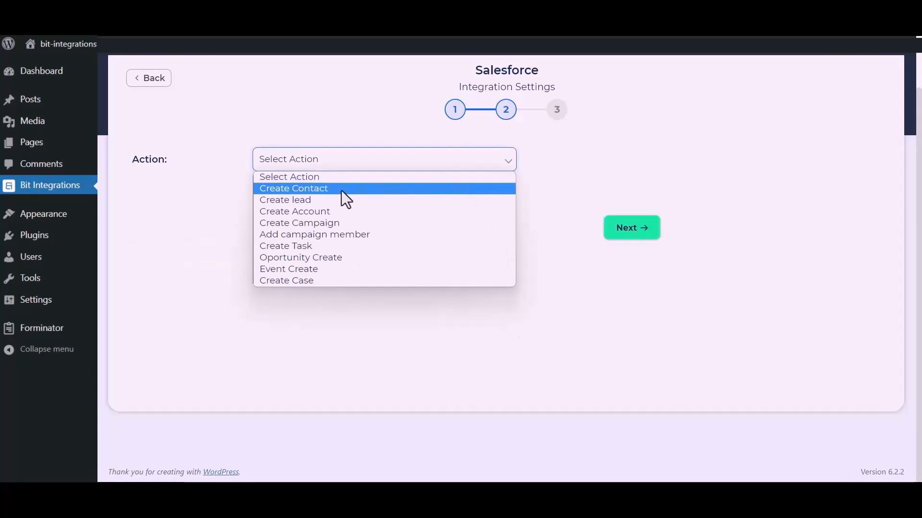
{"action": "left_click", "coordinate": [321, 202]}
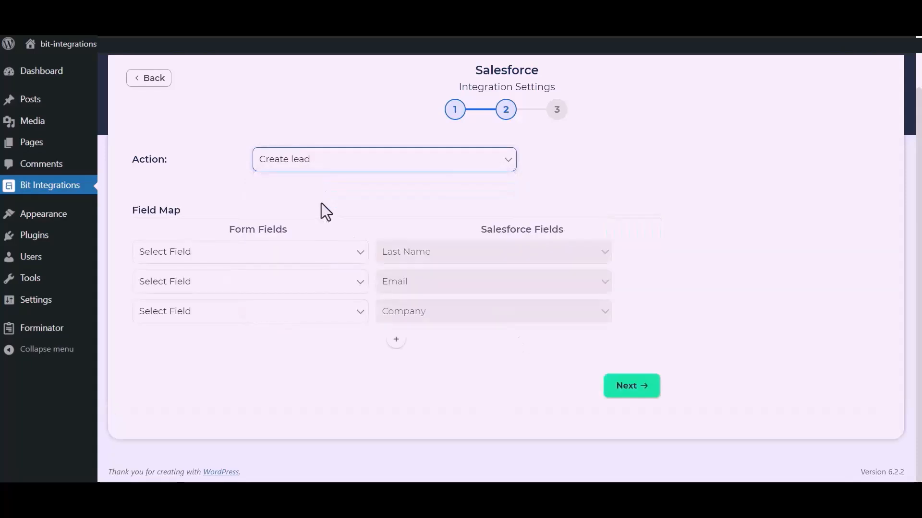
{"action": "left_click", "coordinate": [304, 264]}
{"action": "left_click", "coordinate": [217, 294]}
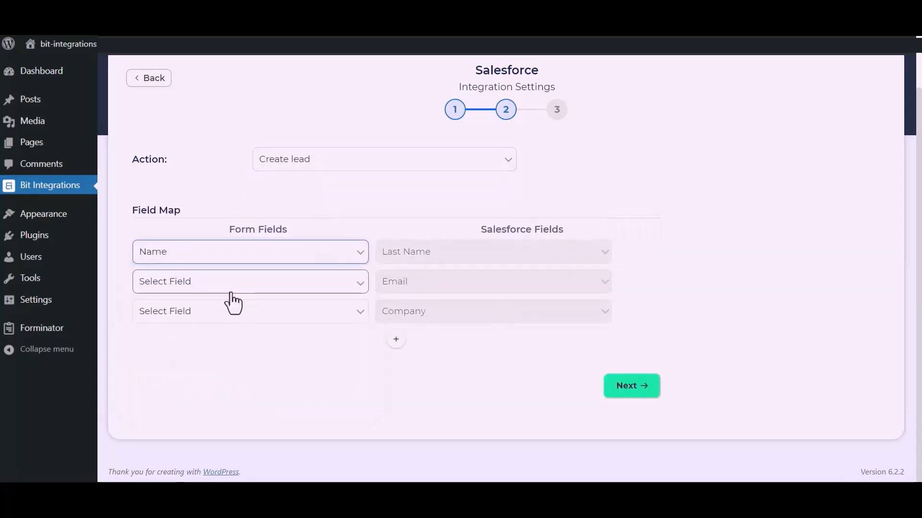
{"action": "left_click", "coordinate": [240, 288]}
{"action": "left_click", "coordinate": [192, 333]}
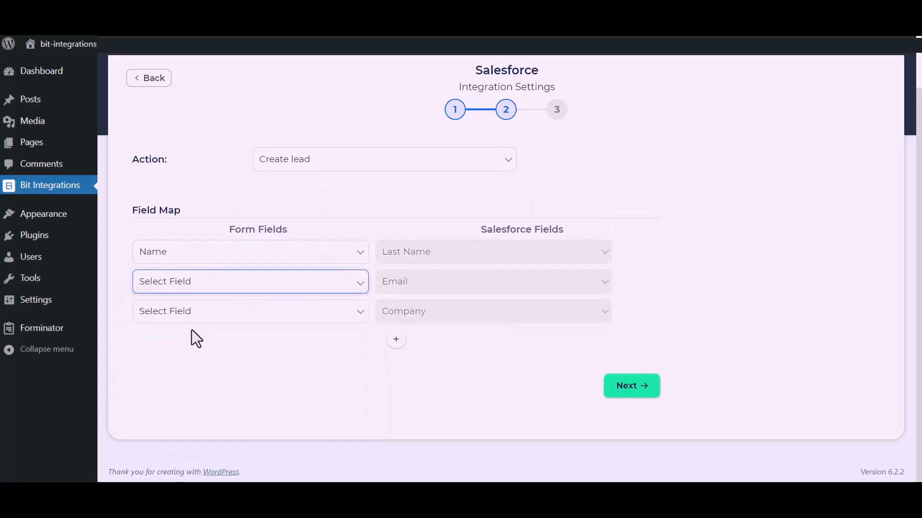
- Map custom 'Bit Apps' to Company and Phone to Phone, then save the integration
{"action": "left_click", "coordinate": [222, 317]}
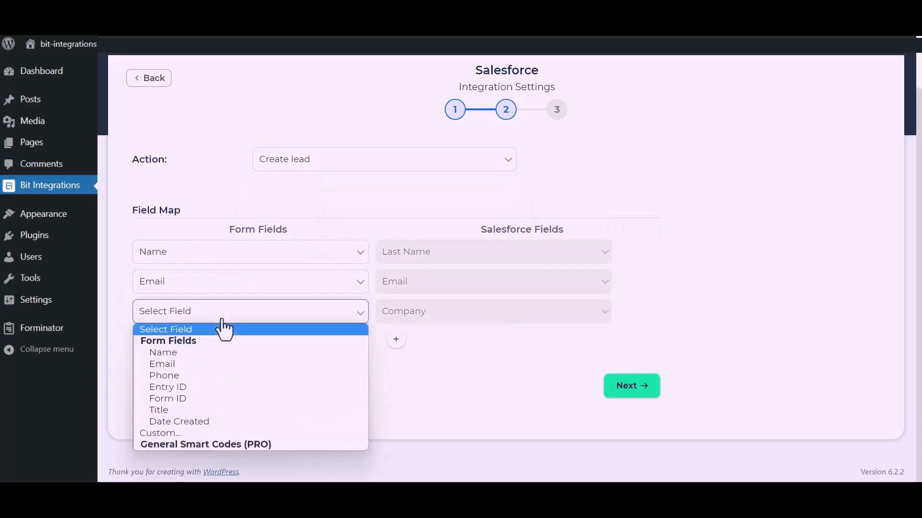
{"action": "left_click", "coordinate": [165, 432]}
{"action": "left_click", "coordinate": [323, 318]}
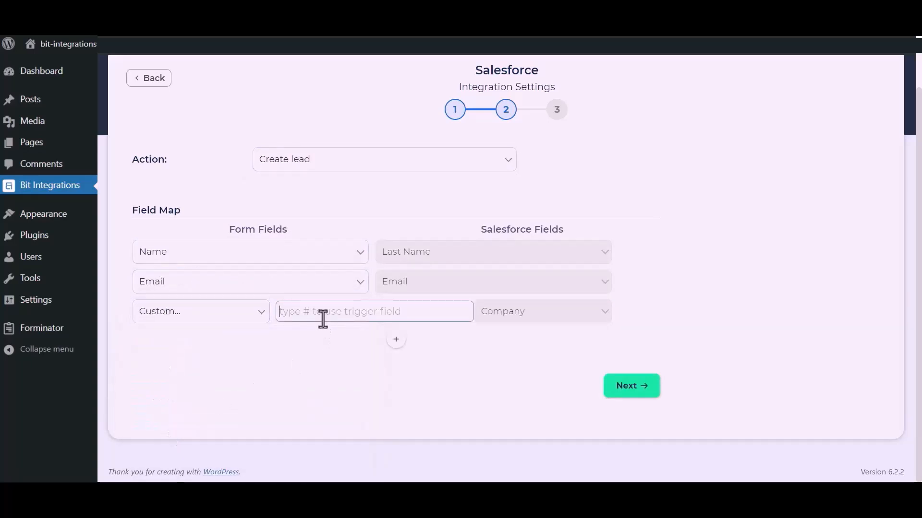
{"action": "type", "text": "Bit Apps"}
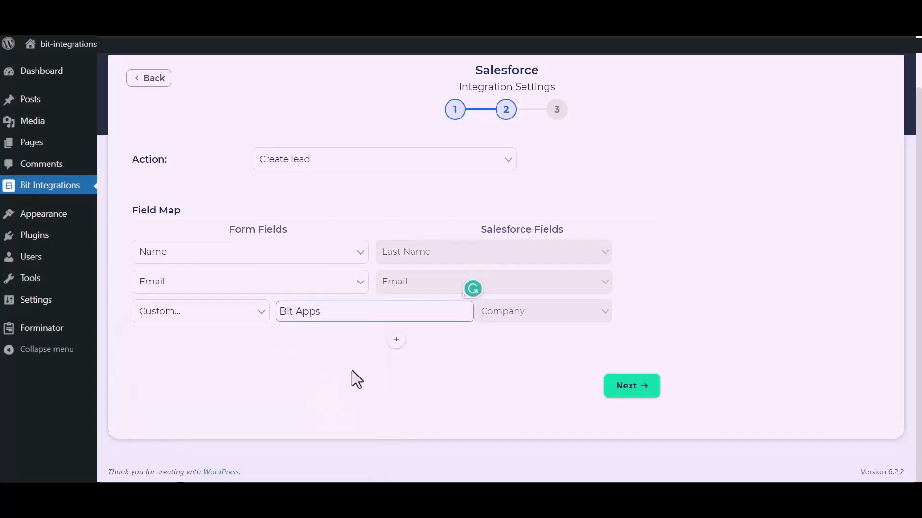
{"action": "double_click", "coordinate": [396, 339]}
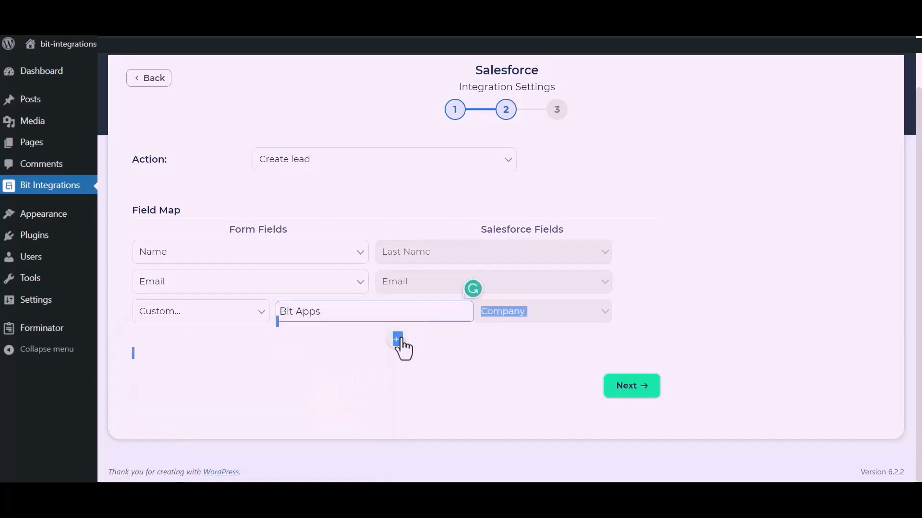
{"action": "left_click", "coordinate": [299, 345]}
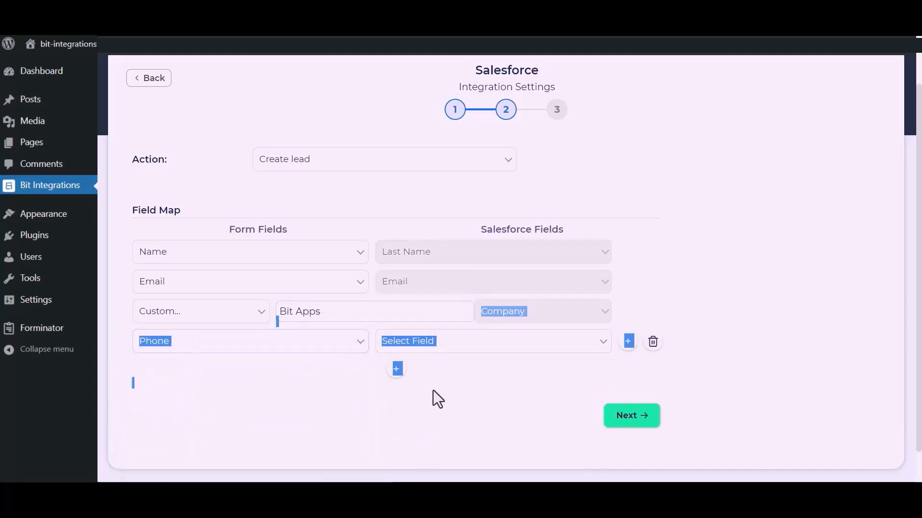
{"action": "left_click", "coordinate": [497, 344]}
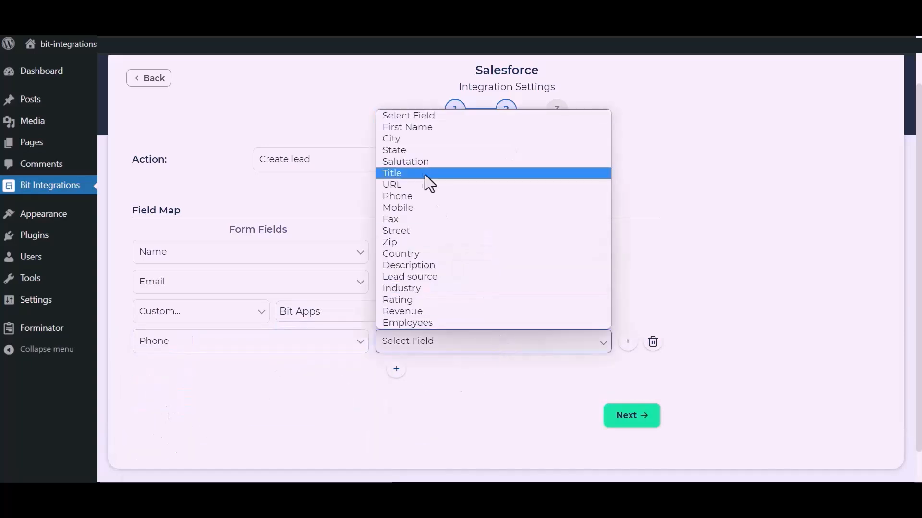
{"action": "left_click", "coordinate": [411, 200]}
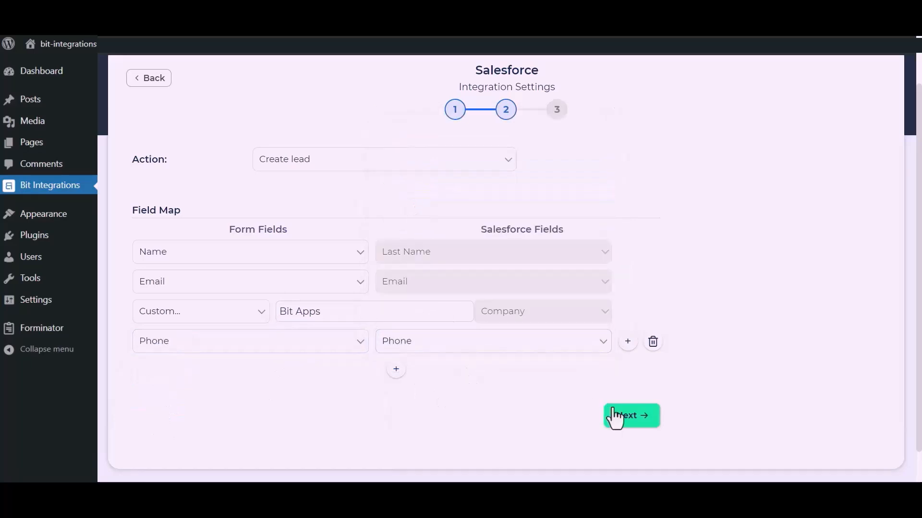
{"action": "left_click", "coordinate": [634, 420]}
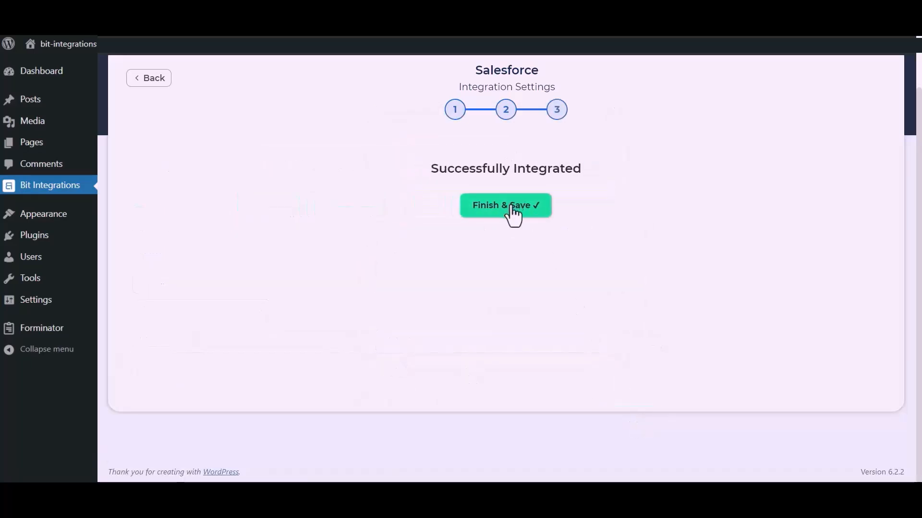
{"action": "left_click", "coordinate": [511, 207]}
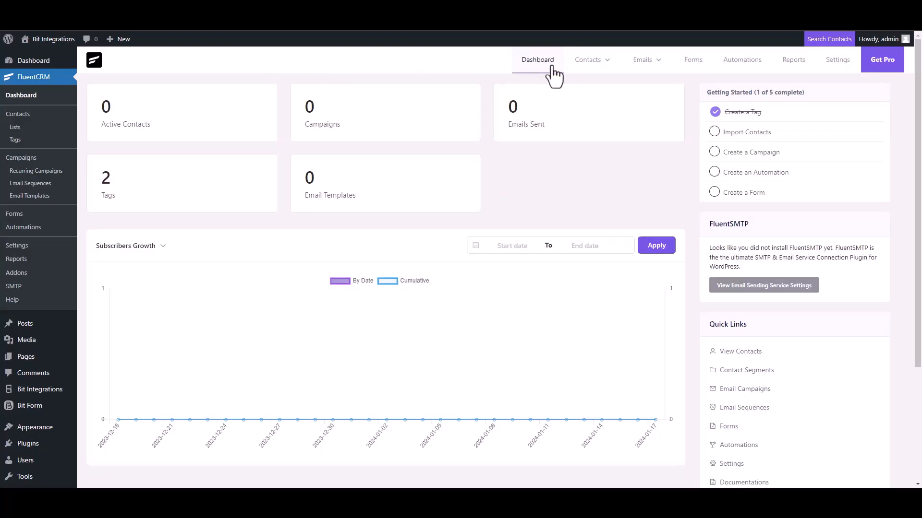
- Add a contact with first name 'Bit Integrations' and enter the contact's e-mail and phone
{"action": "left_click", "coordinate": [595, 61]}
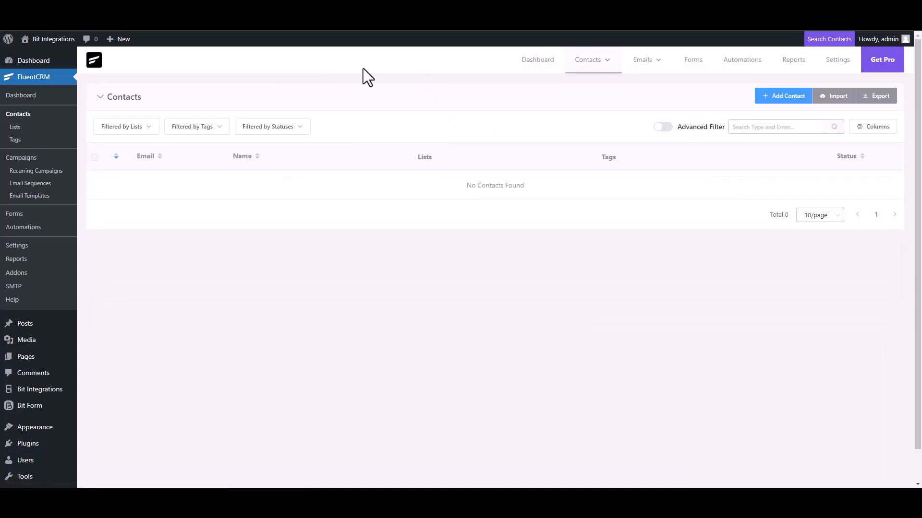
{"action": "left_click", "coordinate": [768, 97]}
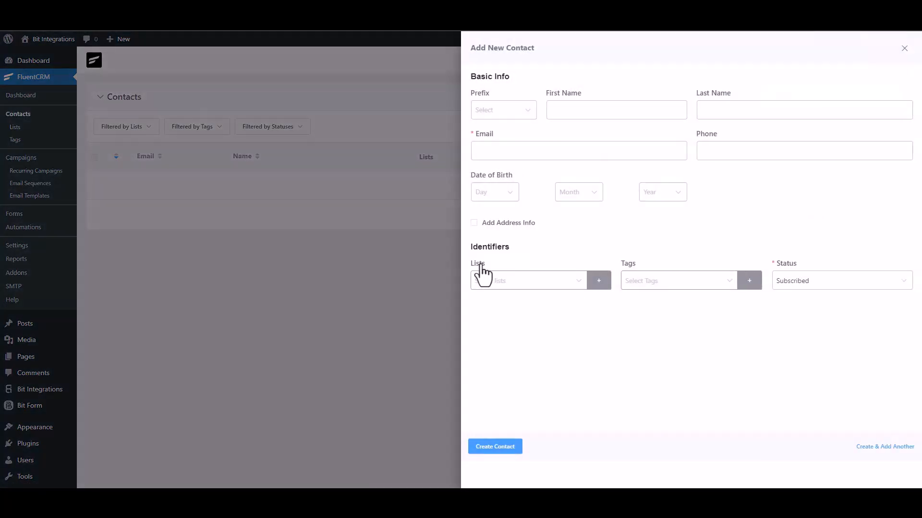
{"action": "left_click", "coordinate": [584, 111]}
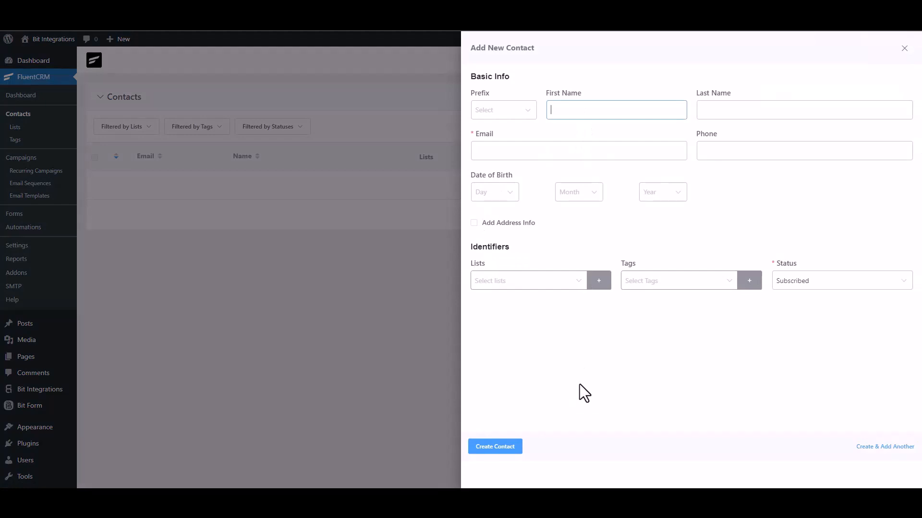
{"action": "type", "text": "Bit Integrations"}
{"action": "left_click", "coordinate": [548, 150]}
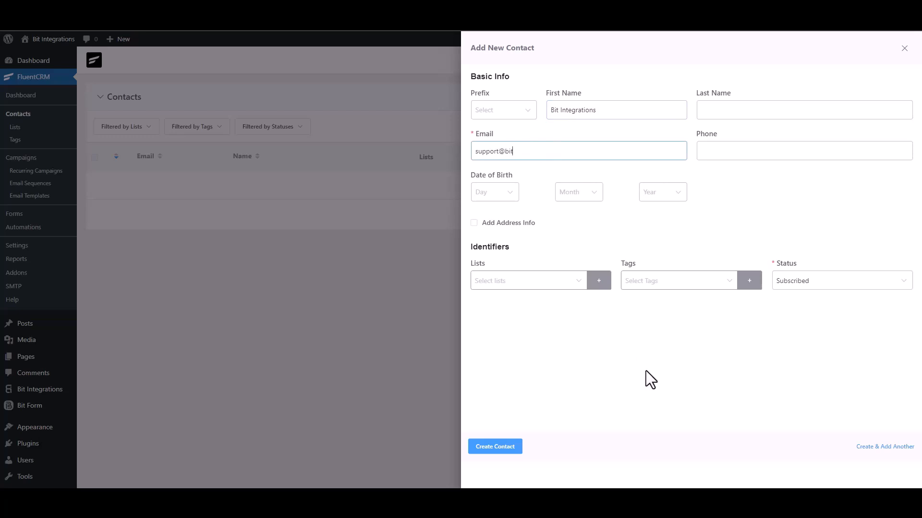
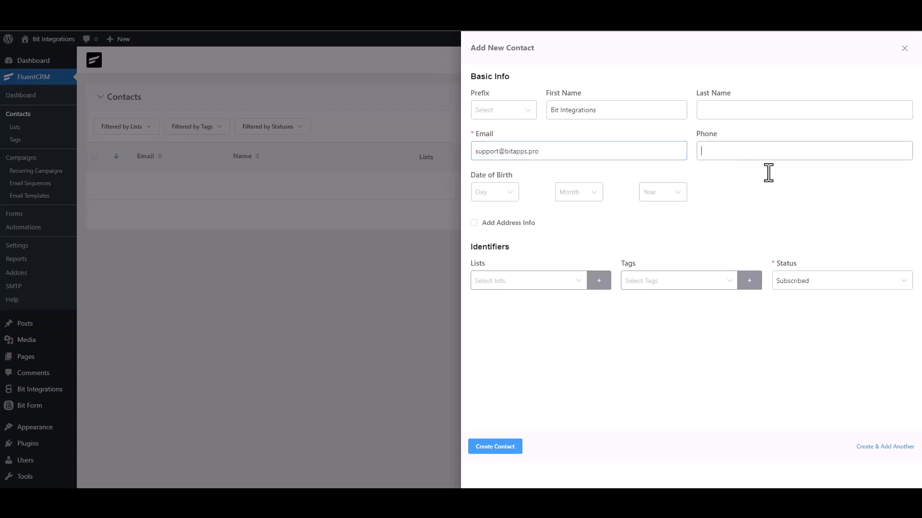
{"action": "type", "text": "444555666"}
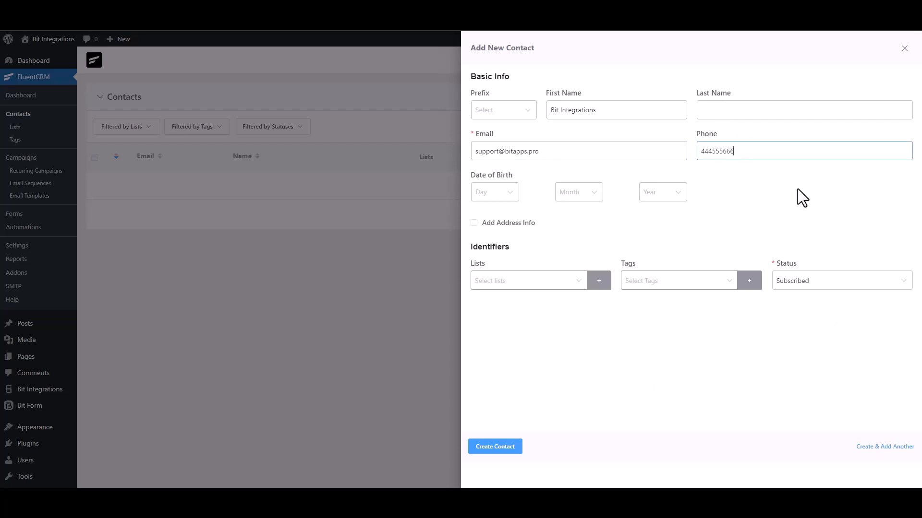
- Save the new FluentCRM contact, then reload Salesforce's Leads list to look for the Bit Integrations lead
{"action": "left_click", "coordinate": [501, 447]}
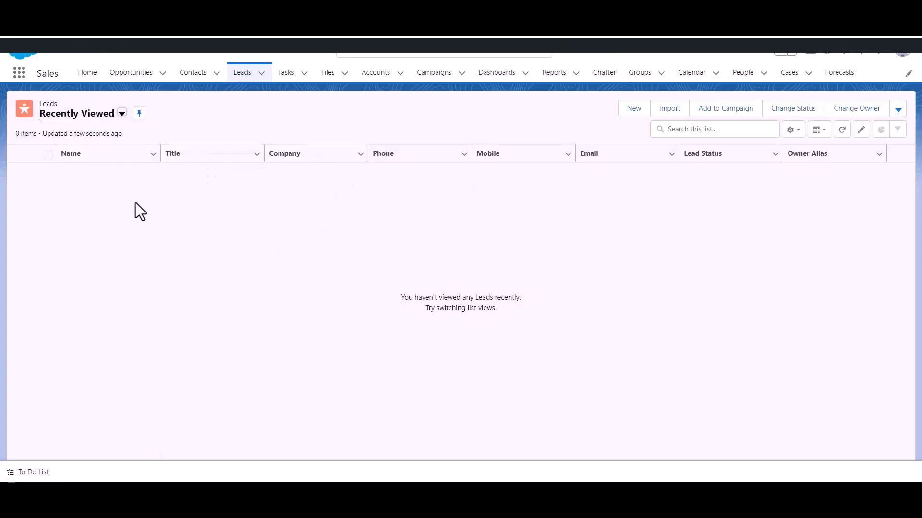
{"action": "left_click", "coordinate": [240, 76]}
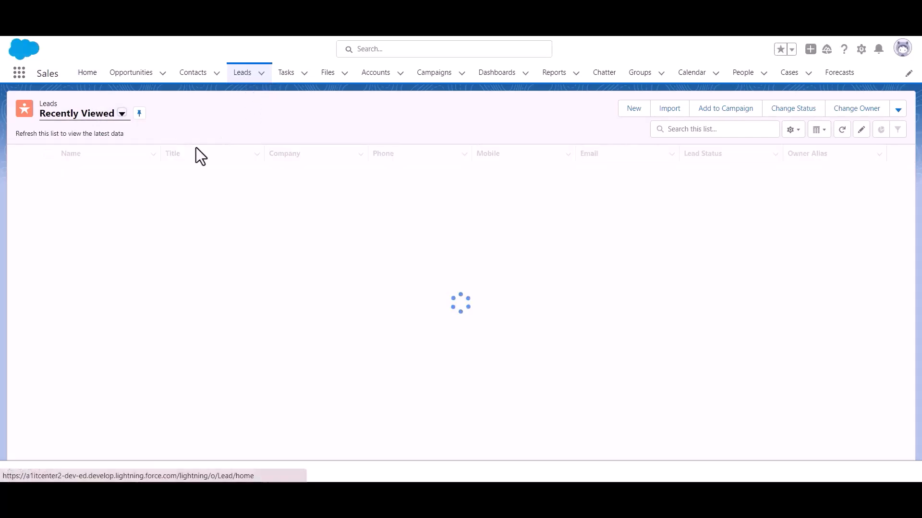